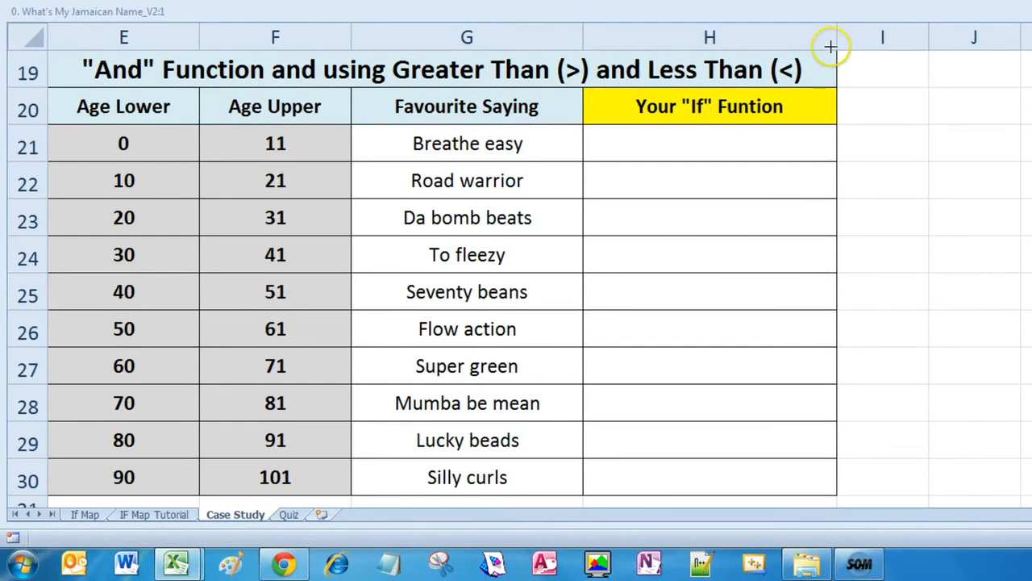
{"action": "mouse_move", "coordinate": [804, 42]}
{"action": "left_mouse_down"}
{"action": "mouse_move", "coordinate": [683, 32]}
{"action": "mouse_move", "coordinate": [2, 95]}
{"action": "mouse_move", "coordinate": [218, 533]}
{"action": "mouse_move", "coordinate": [1028, 516]}
{"action": "mouse_move", "coordinate": [920, 113]}
{"action": "mouse_move", "coordinate": [869, 37]}
{"action": "left_mouse_up"}
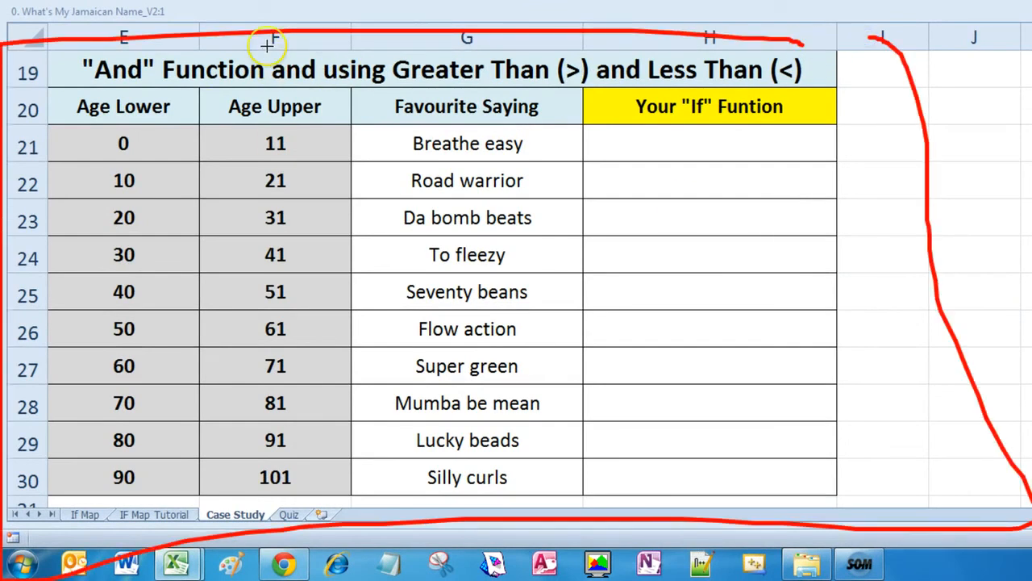
{"action": "mouse_move", "coordinate": [272, 41]}
{"action": "left_mouse_down"}
{"action": "mouse_move", "coordinate": [165, 36]}
{"action": "mouse_move", "coordinate": [172, 114]}
{"action": "mouse_move", "coordinate": [253, 46]}
{"action": "left_mouse_up"}
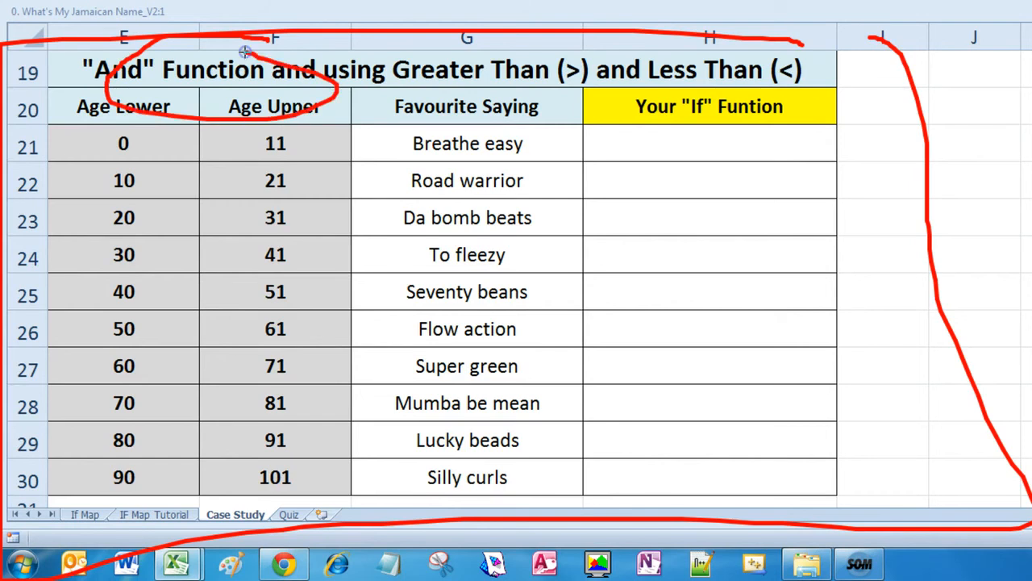
{"action": "key", "text": "Escape"}
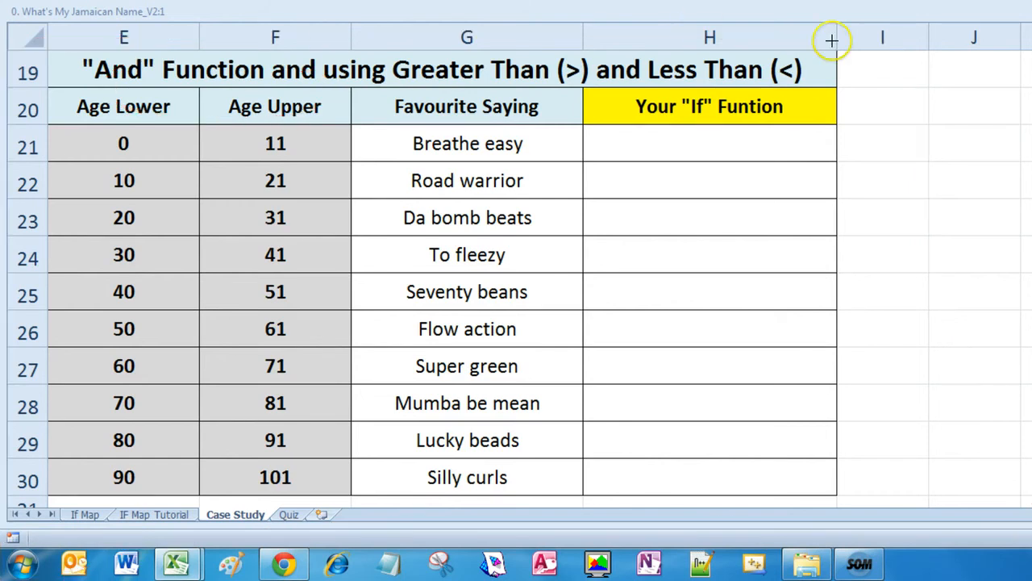
{"action": "mouse_move", "coordinate": [843, 48]}
{"action": "left_mouse_down"}
{"action": "mouse_move", "coordinate": [574, 16]}
{"action": "mouse_move", "coordinate": [410, 16]}
{"action": "mouse_move", "coordinate": [392, 84]}
{"action": "mouse_move", "coordinate": [823, 103]}
{"action": "mouse_move", "coordinate": [876, 74]}
{"action": "mouse_move", "coordinate": [864, 64]}
{"action": "left_mouse_up"}
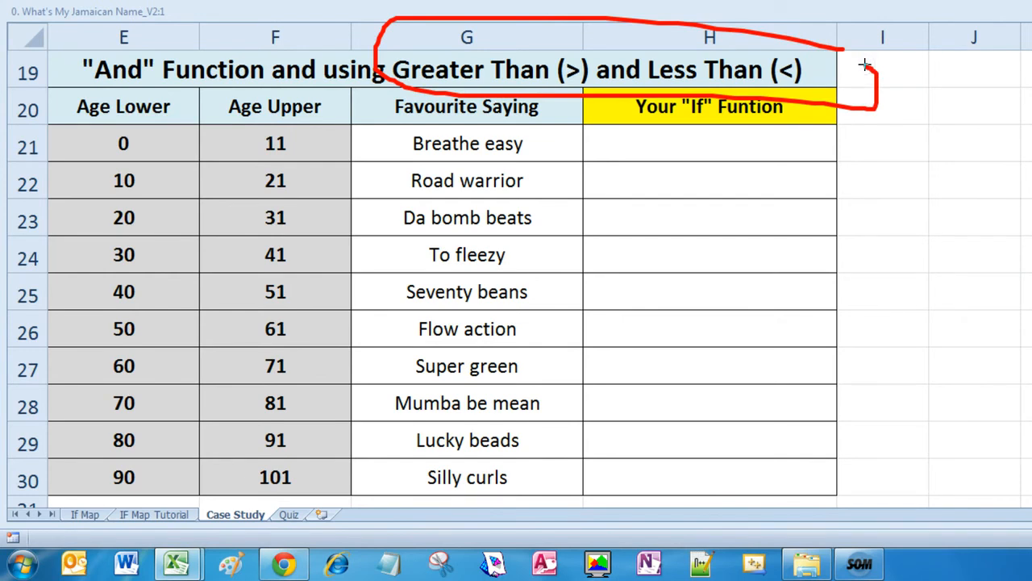
{"action": "key", "text": "Escape"}
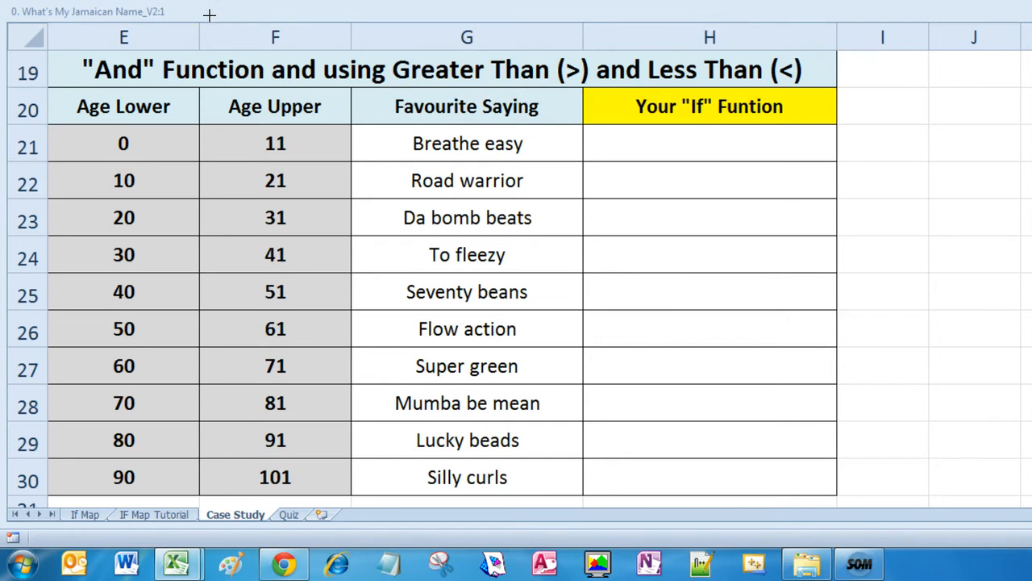
{"action": "left_click_drag", "start_coordinate": [466, 1], "coordinate": [457, 72]}
{"action": "mouse_move", "coordinate": [441, 30]}
{"action": "left_mouse_down"}
{"action": "mouse_move", "coordinate": [461, 67]}
{"action": "mouse_move", "coordinate": [529, 22]}
{"action": "left_mouse_up"}
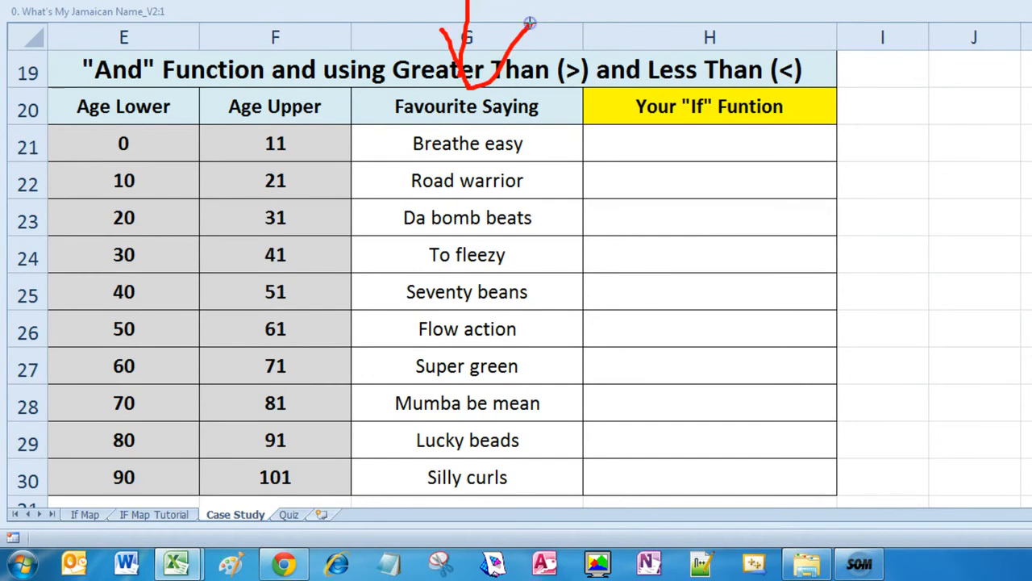
{"action": "key", "text": "e"}
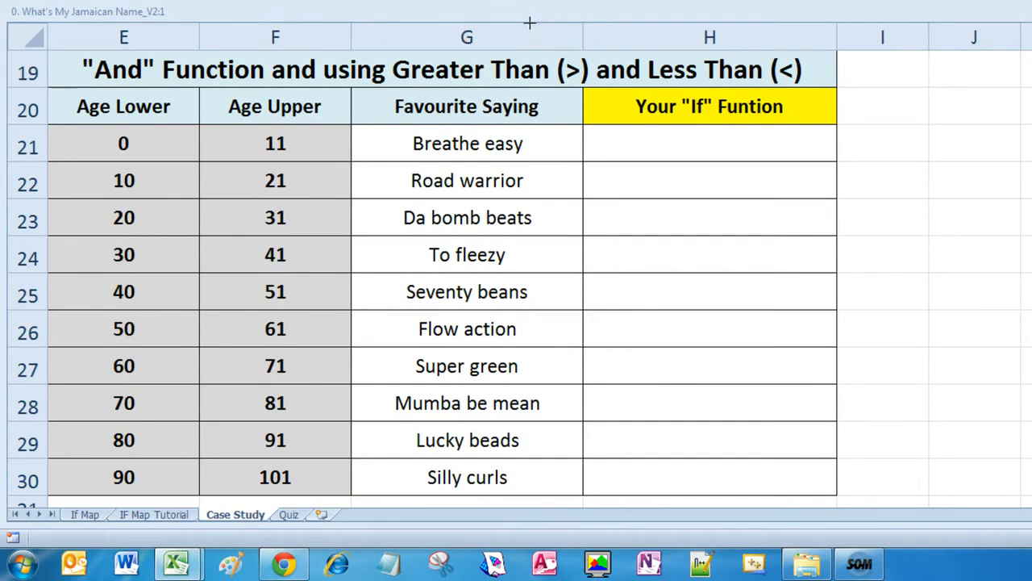
{"action": "mouse_move", "coordinate": [173, 84]}
{"action": "left_mouse_down"}
{"action": "mouse_move", "coordinate": [36, 77]}
{"action": "mouse_move", "coordinate": [148, 122]}
{"action": "mouse_move", "coordinate": [175, 81]}
{"action": "left_mouse_up"}
{"action": "mouse_move", "coordinate": [355, 83]}
{"action": "left_mouse_down"}
{"action": "mouse_move", "coordinate": [194, 70]}
{"action": "mouse_move", "coordinate": [296, 115]}
{"action": "mouse_move", "coordinate": [318, 90]}
{"action": "left_mouse_up"}
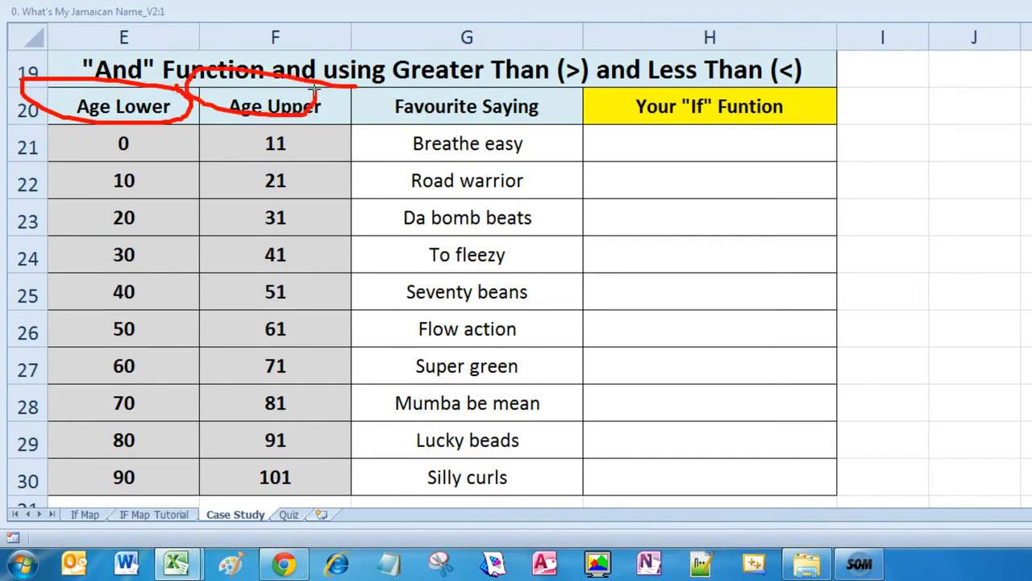
{"action": "key", "text": "Escape"}
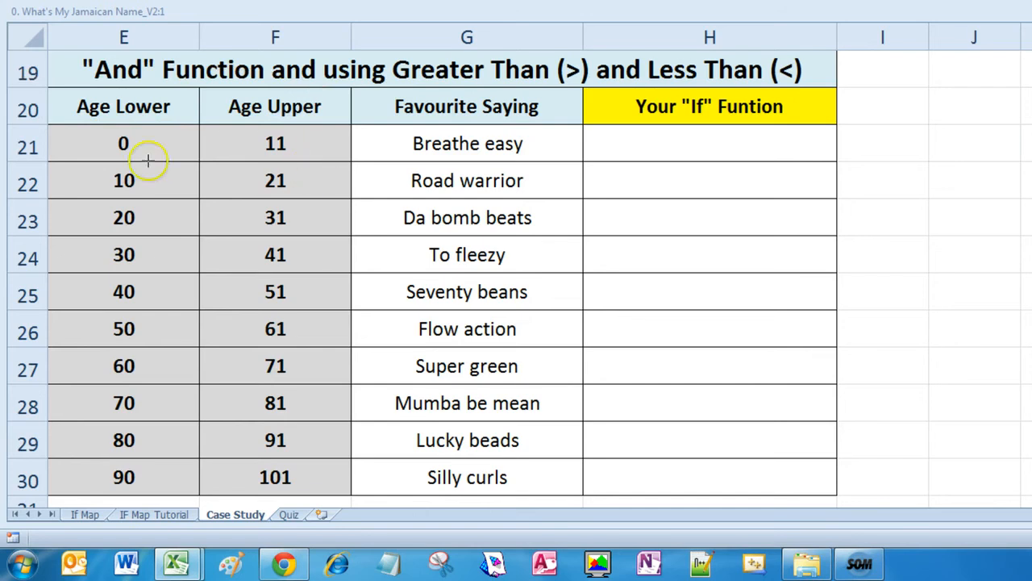
{"action": "mouse_move", "coordinate": [533, 139]}
{"action": "left_mouse_down"}
{"action": "mouse_move", "coordinate": [448, 142]}
{"action": "mouse_move", "coordinate": [463, 156]}
{"action": "mouse_move", "coordinate": [531, 145]}
{"action": "left_mouse_up"}
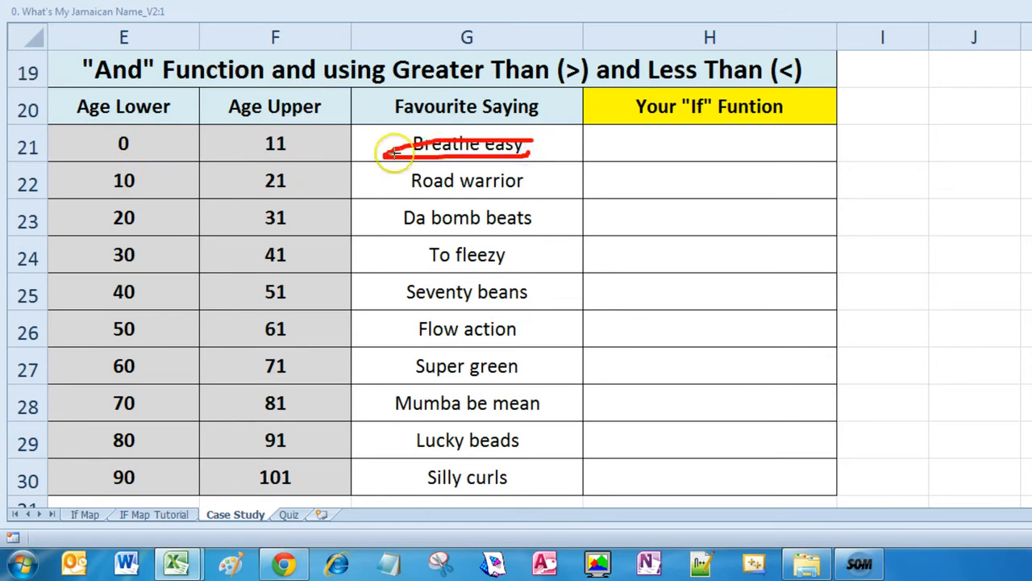
{"action": "mouse_move", "coordinate": [533, 165]}
{"action": "left_mouse_down"}
{"action": "mouse_move", "coordinate": [398, 170]}
{"action": "mouse_move", "coordinate": [500, 192]}
{"action": "mouse_move", "coordinate": [524, 167]}
{"action": "left_mouse_up"}
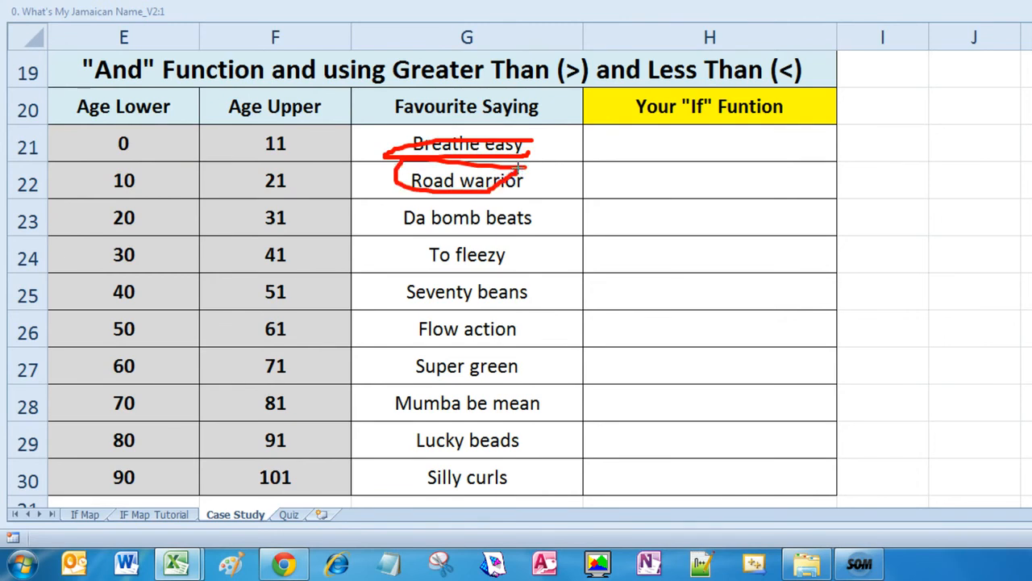
{"action": "key", "text": "Escape"}
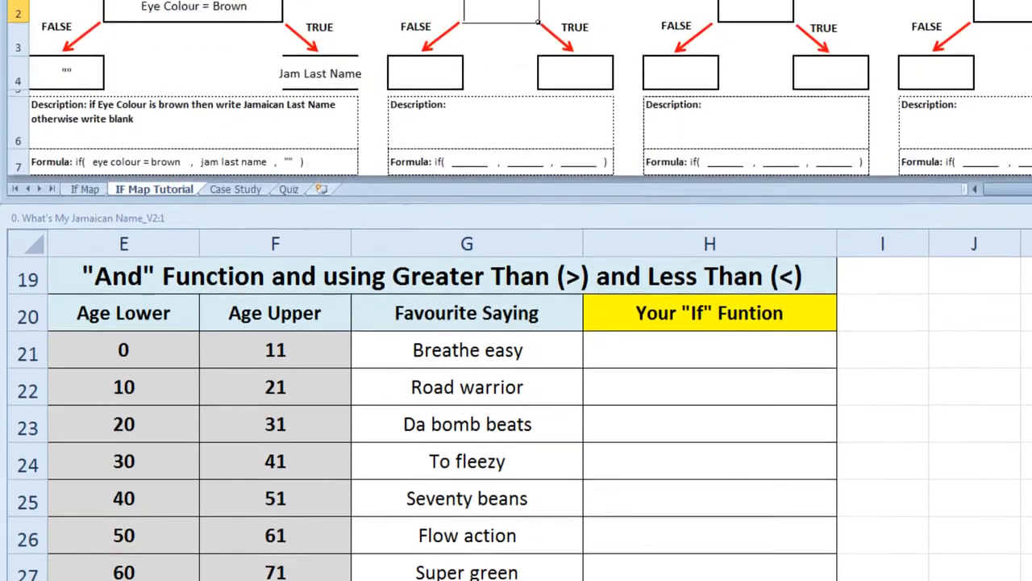
Widen column J on the IF Map Tutorial sheet to enlarge the second IF map's condition box.
{"action": "left_click_drag", "start_coordinate": [539, 73], "coordinate": [680, 104]}
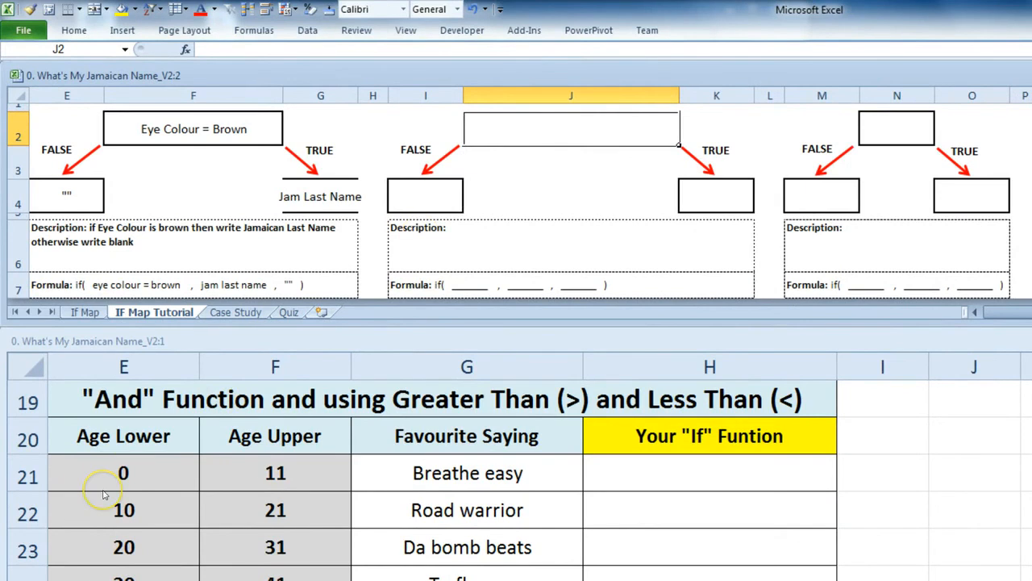
{"action": "left_click", "coordinate": [127, 478]}
{"action": "left_click", "coordinate": [129, 475]}
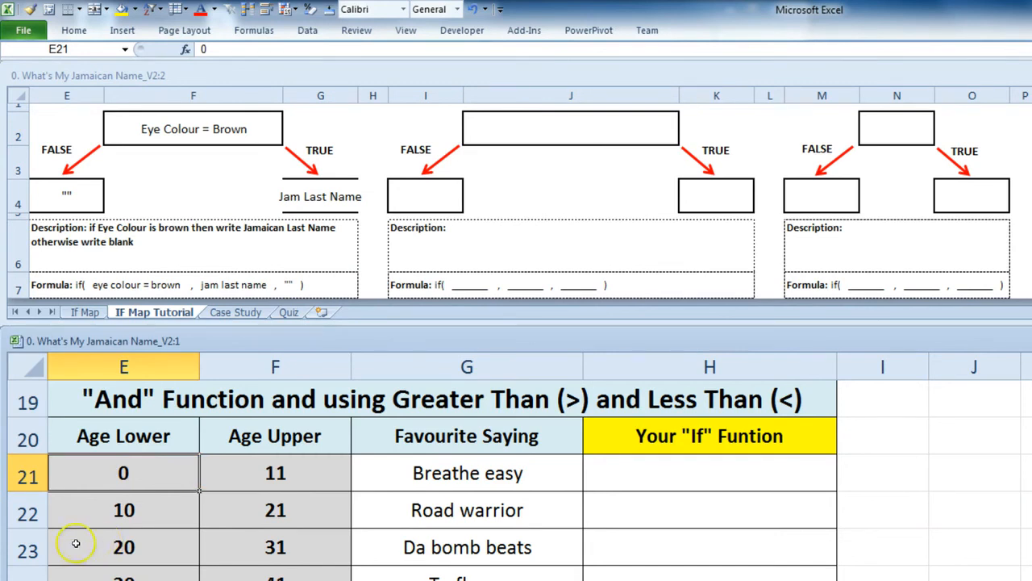
{"action": "left_click", "coordinate": [29, 549]}
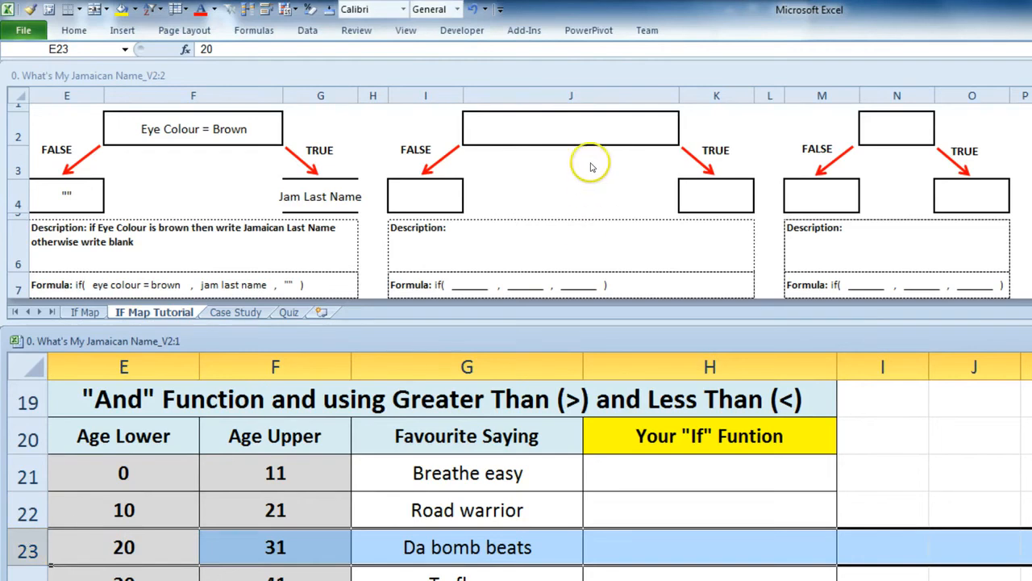
Enter "my age > lower age" as the first condition in cell J2 of the IF Map Tutorial sheet.
{"action": "left_click", "coordinate": [547, 128]}
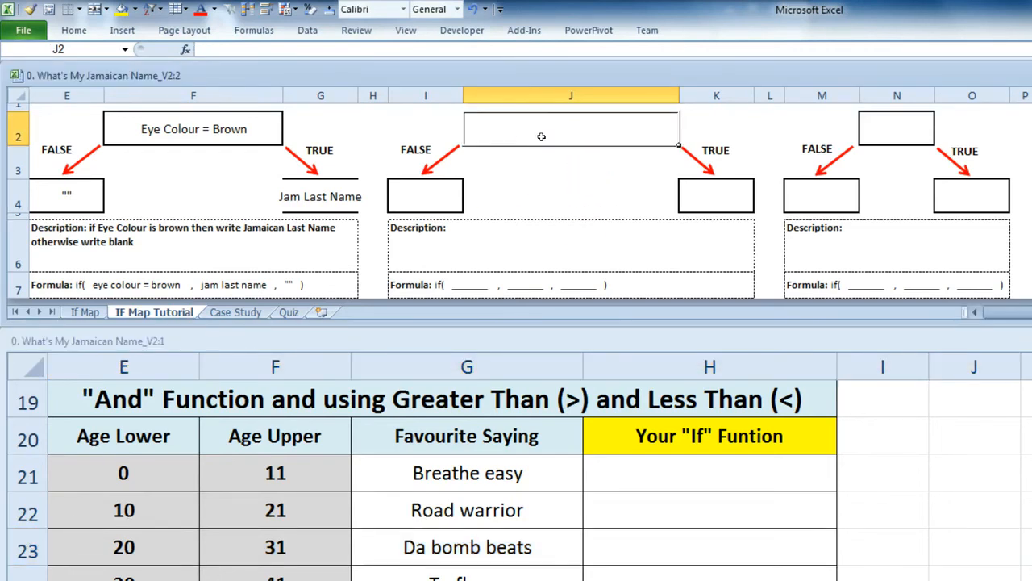
{"action": "type", "text": "my"}
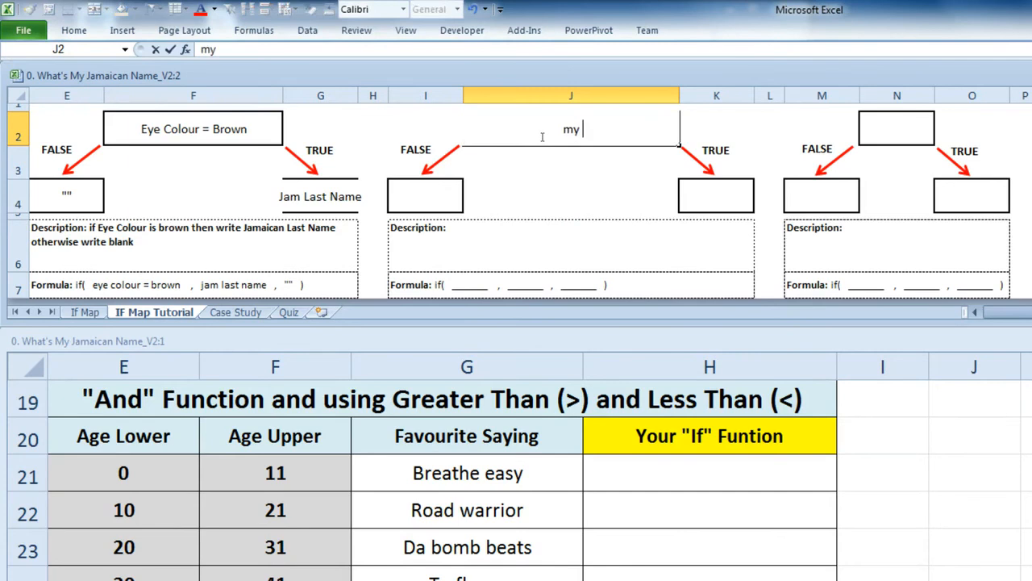
{"action": "type", "text": " age >"}
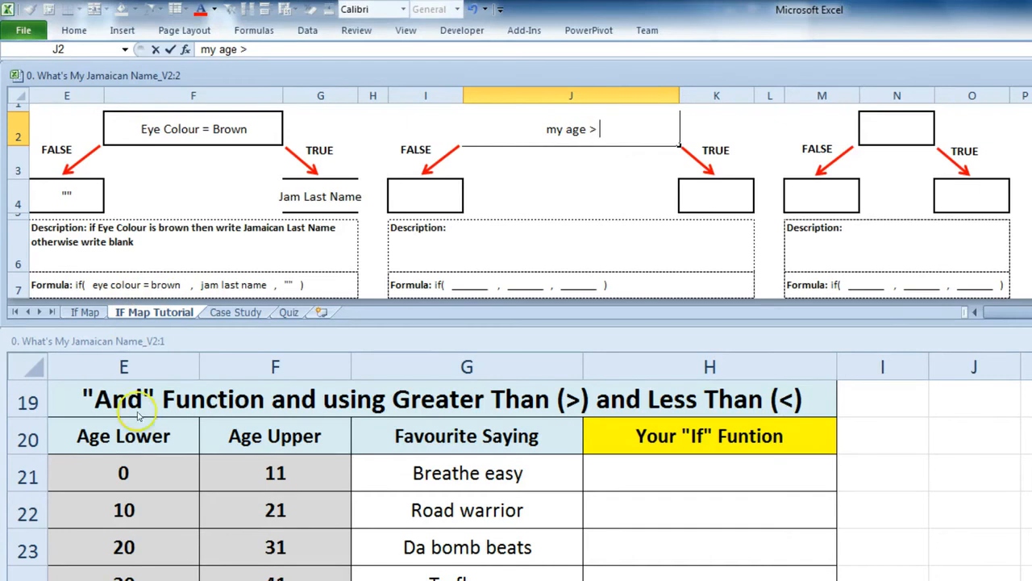
{"action": "type", "text": " l"}
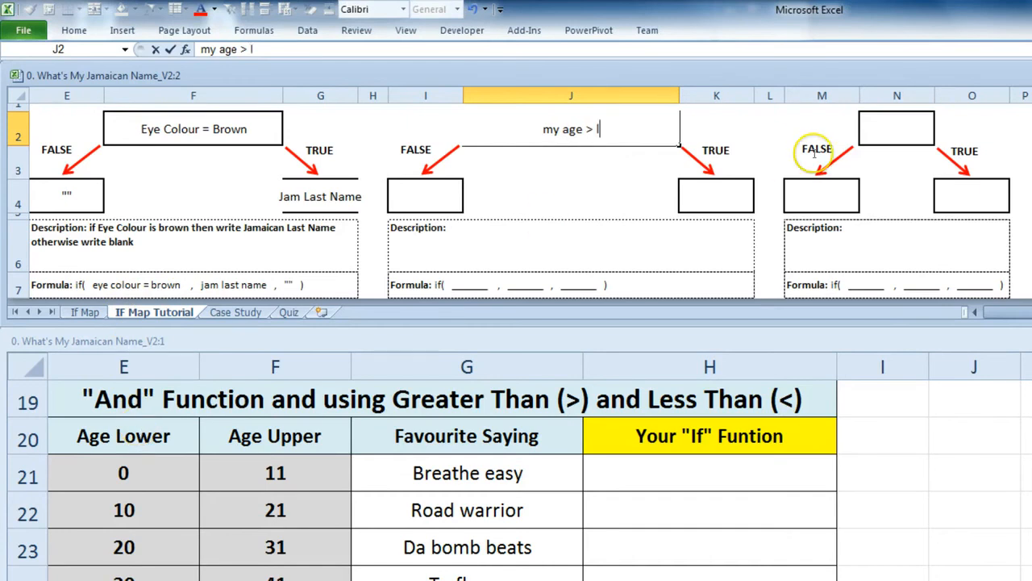
{"action": "type", "text": "ower age"}
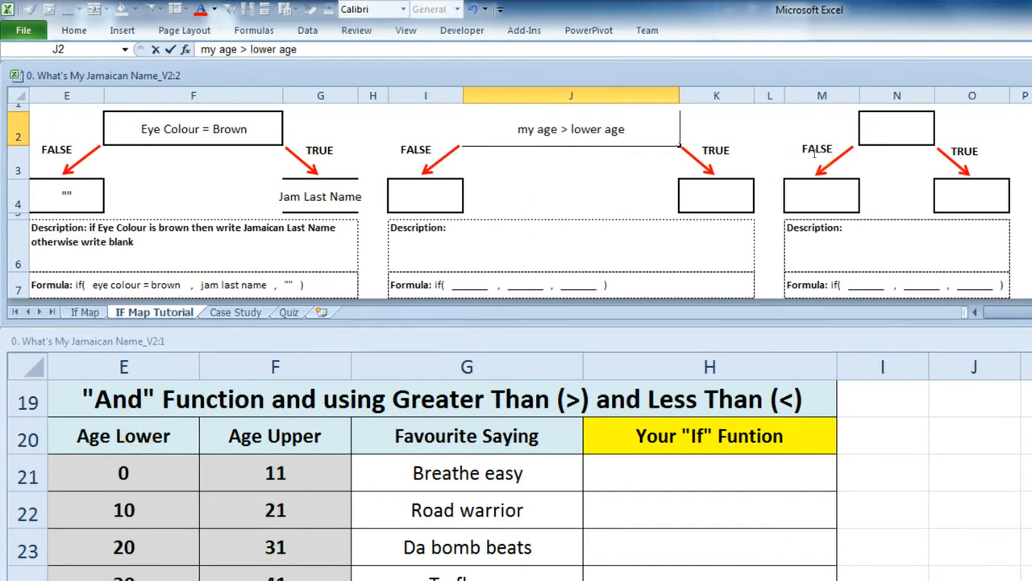
Add "my age < upper age" on a second line within J2 and make row 2 slightly taller.
{"action": "key", "text": "alt+Return"}
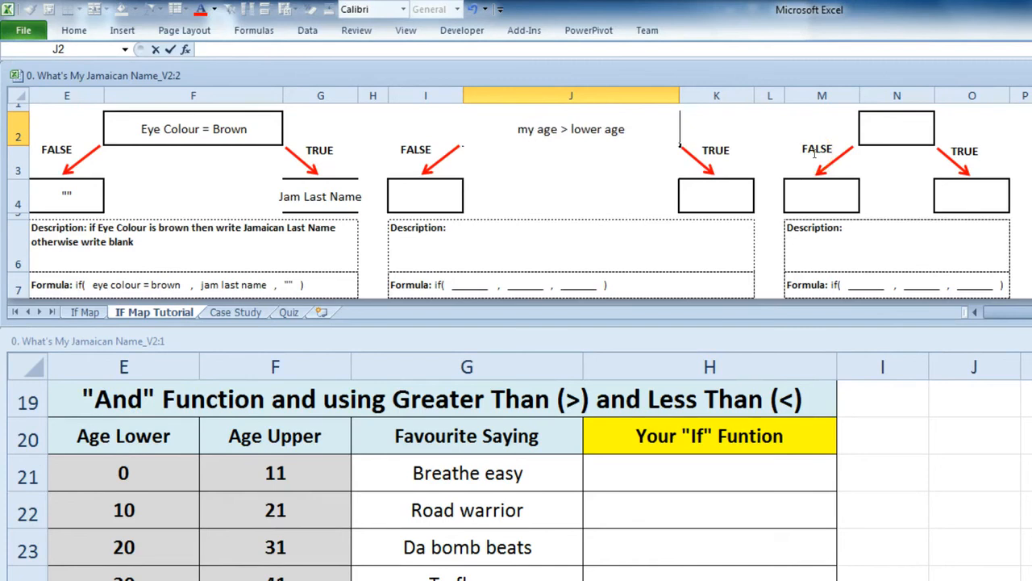
{"action": "type", "text": "my age <"}
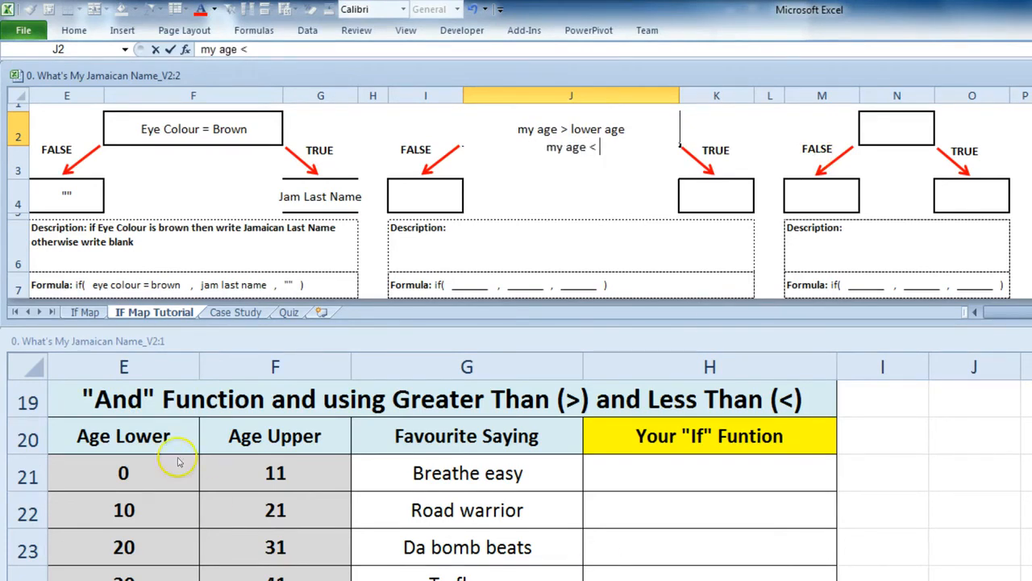
{"action": "key", "text": "alt+d"}
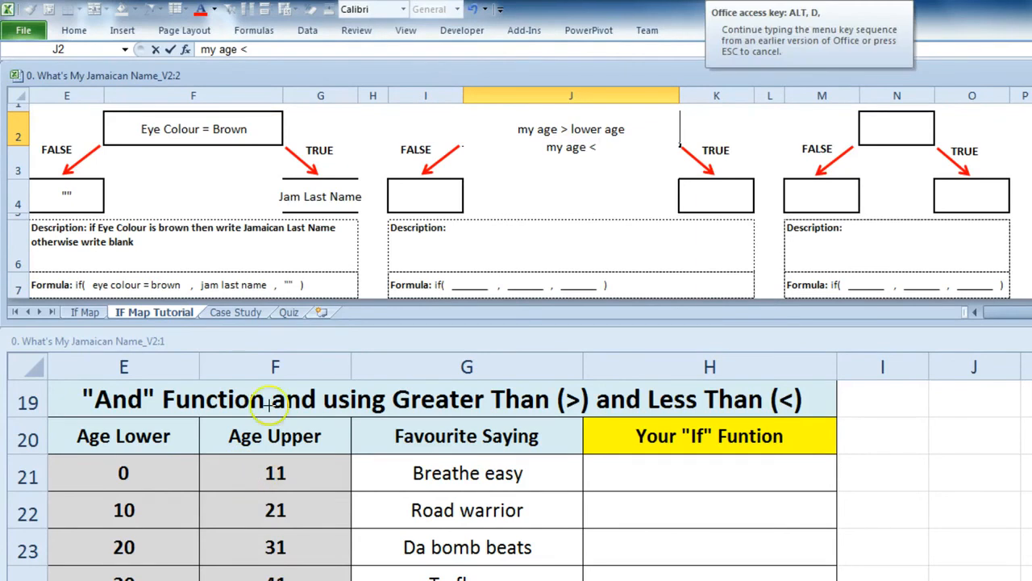
{"action": "mouse_move", "coordinate": [316, 417]}
{"action": "left_mouse_down"}
{"action": "mouse_move", "coordinate": [244, 411]}
{"action": "mouse_move", "coordinate": [328, 475]}
{"action": "mouse_move", "coordinate": [338, 394]}
{"action": "left_mouse_up"}
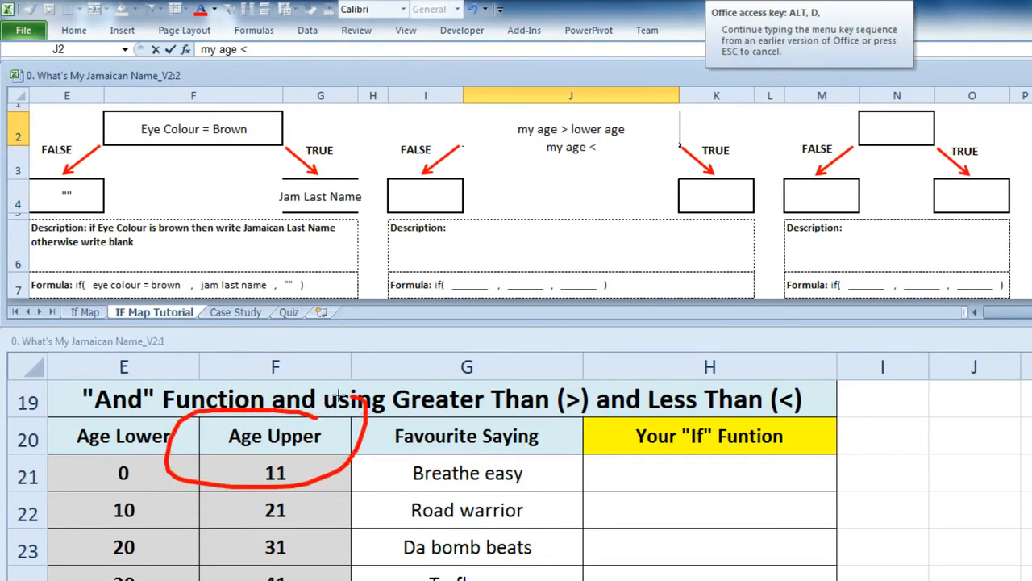
{"action": "key", "text": "Escape"}
{"action": "type", "text": "u"}
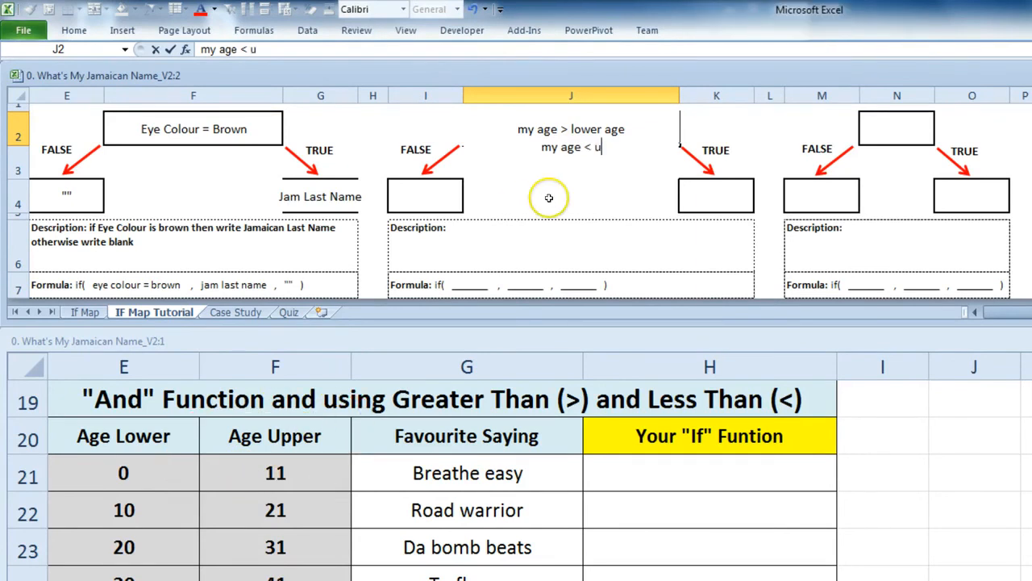
{"action": "type", "text": "pper age"}
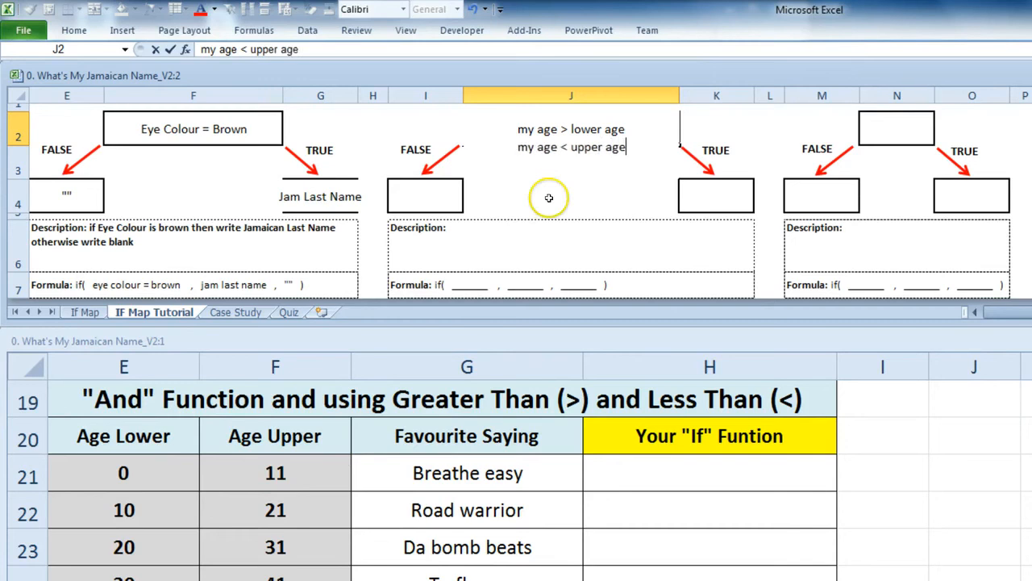
{"action": "key", "text": "Return"}
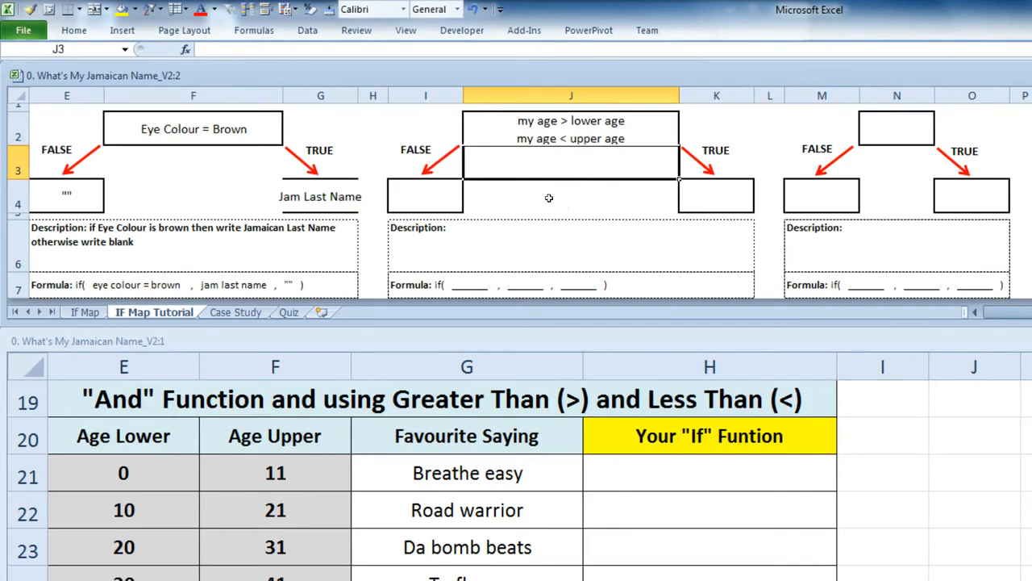
{"action": "left_click_drag", "start_coordinate": [18, 145], "coordinate": [18, 150]}
Enter the symbol "<" in cell K21 and ">" in cell K22 of the Case Study sheet.
{"action": "left_click", "coordinate": [949, 483]}
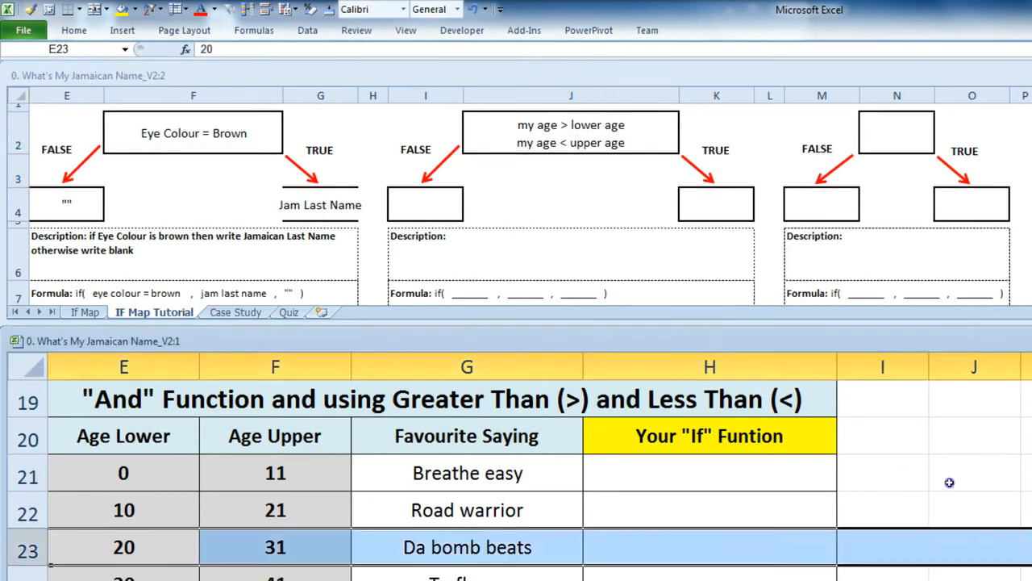
{"action": "left_click", "coordinate": [1026, 473]}
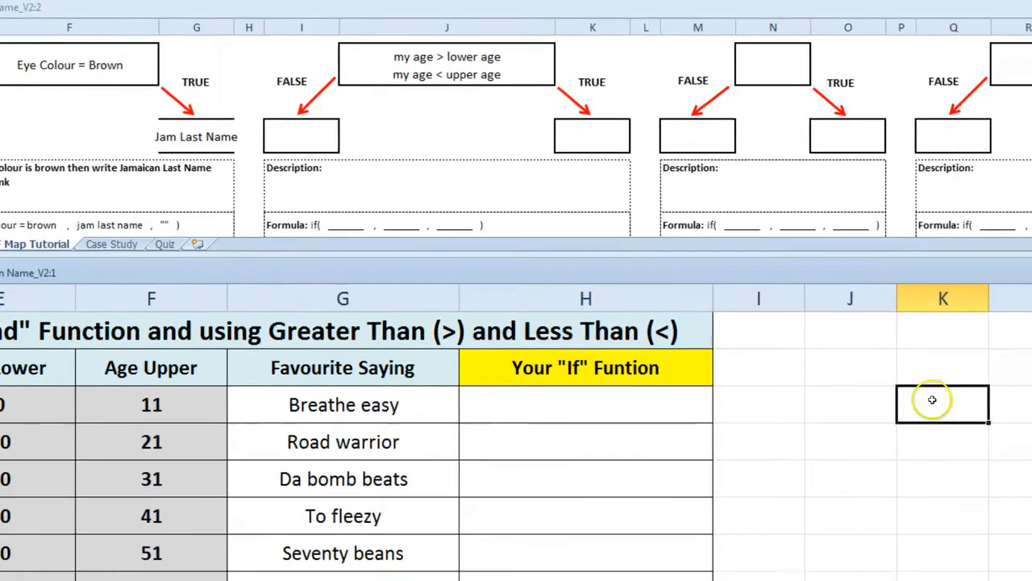
{"action": "type", "text": "<"}
{"action": "key", "text": "Return"}
{"action": "type", "text": ">"}
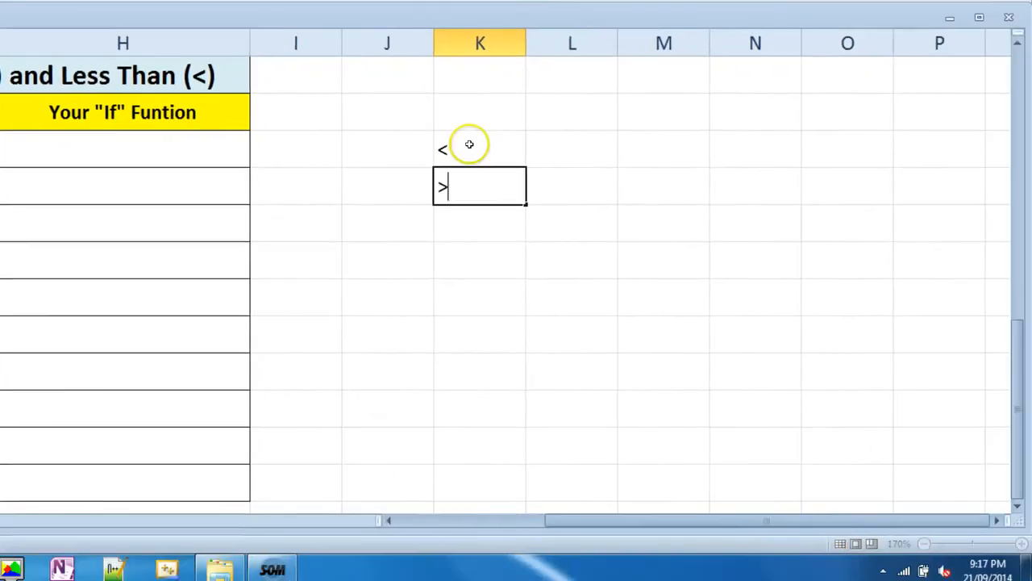
{"action": "left_click", "coordinate": [427, 137]}
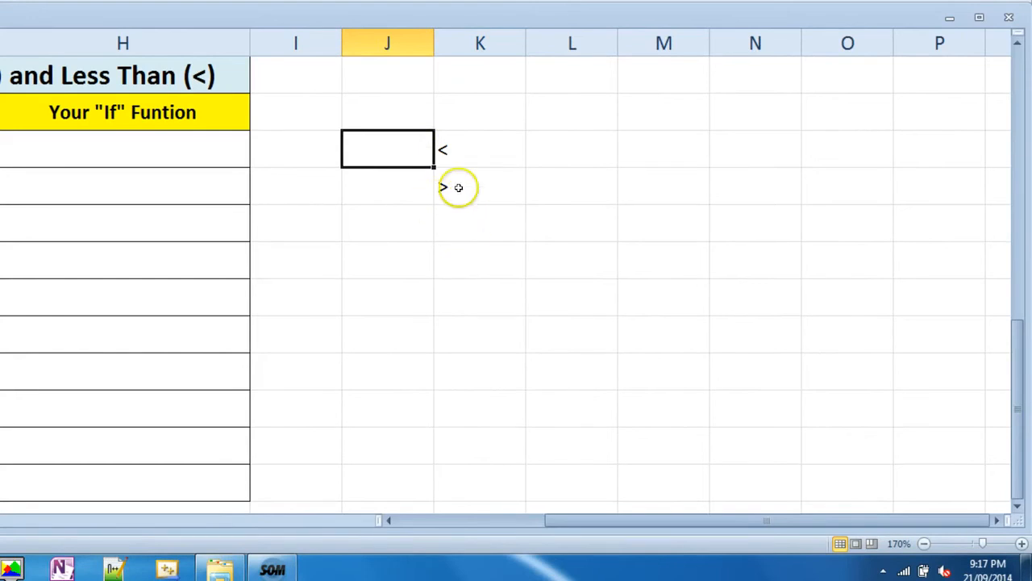
Zoom the Case Study sheet to 400% around cell K21 to examine the two comparison symbols.
{"action": "left_click", "coordinate": [463, 149]}
{"action": "left_click", "coordinate": [1021, 544]}
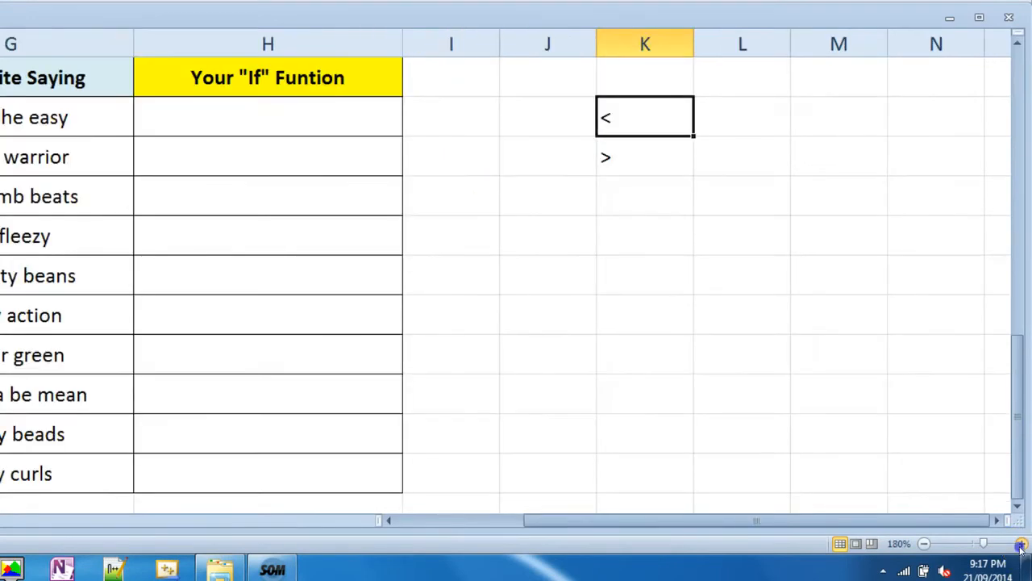
{"action": "left_click", "coordinate": [1022, 545]}
{"action": "left_click", "coordinate": [1021, 545]}
{"action": "left_click", "coordinate": [1021, 545]}
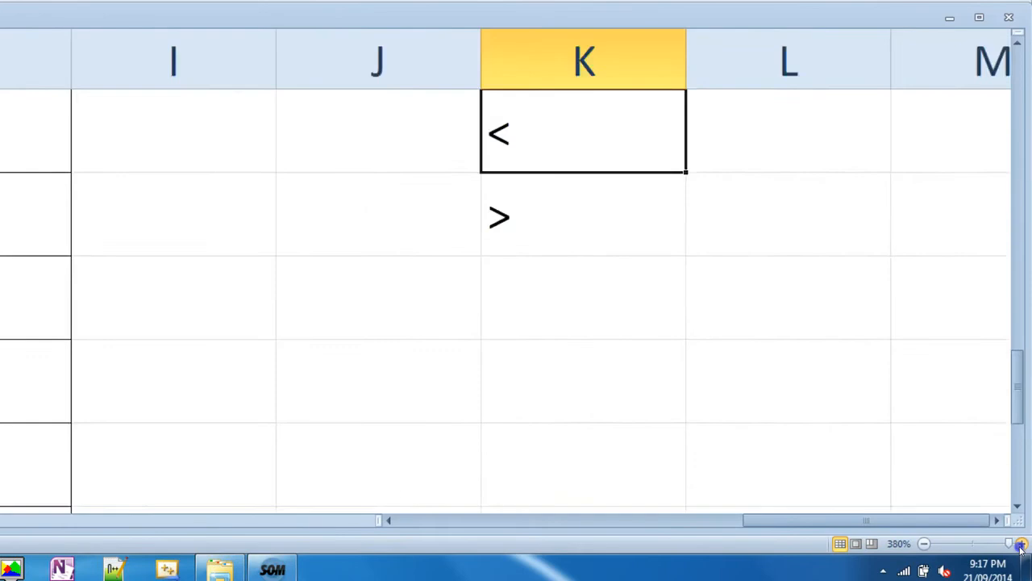
{"action": "left_click", "coordinate": [1021, 544]}
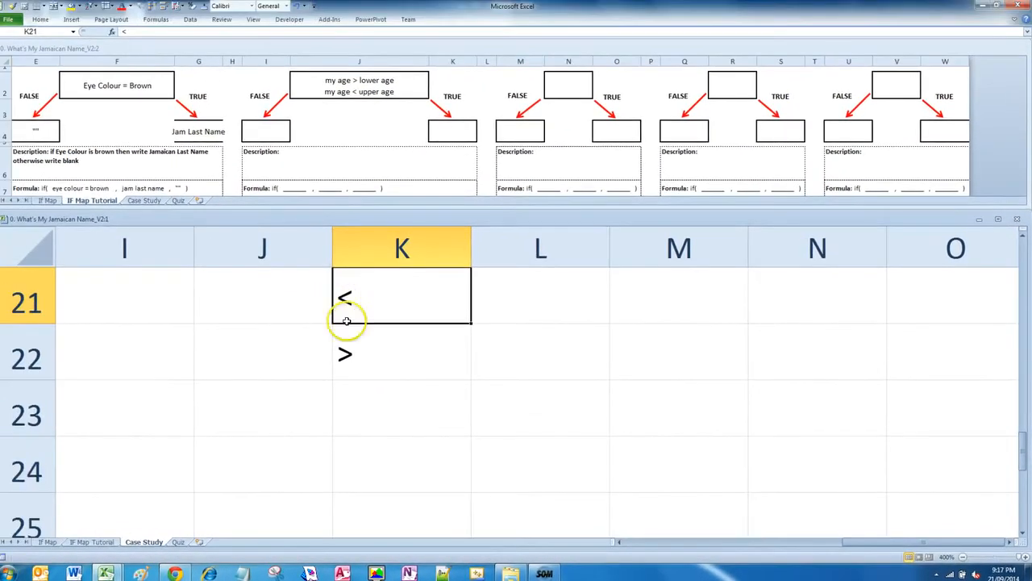
{"action": "key", "text": "alt+d"}
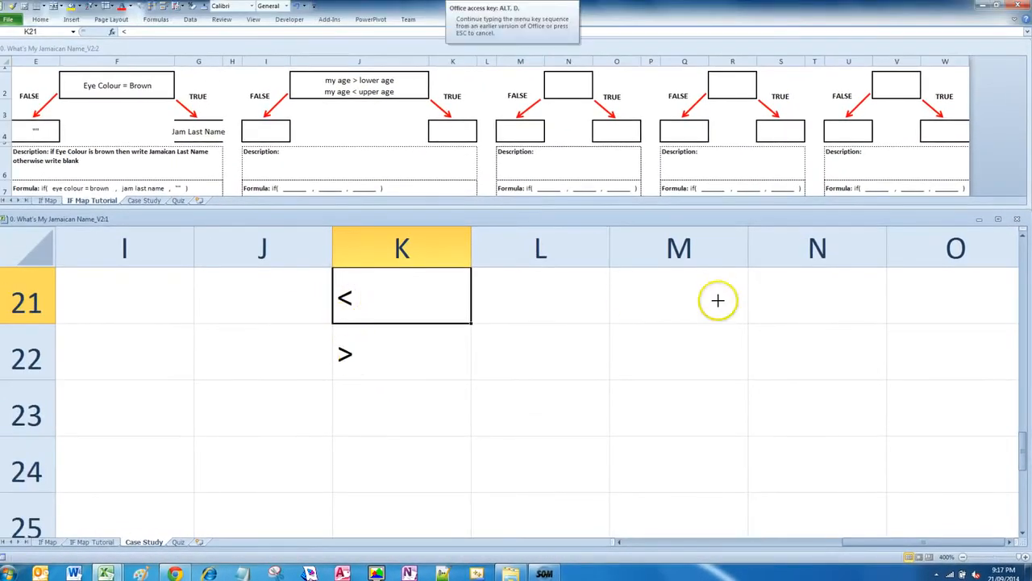
Draw a large red less-than sign beside cell K21, marking its wide open side and its narrow point.
{"action": "left_click_drag", "start_coordinate": [548, 349], "coordinate": [888, 217]}
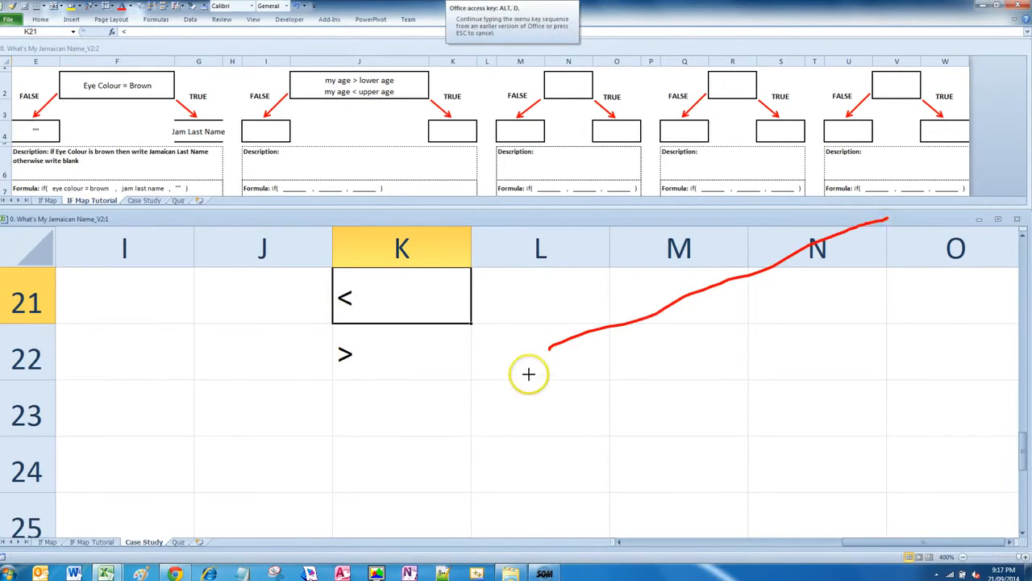
{"action": "left_click_drag", "start_coordinate": [554, 349], "coordinate": [865, 447]}
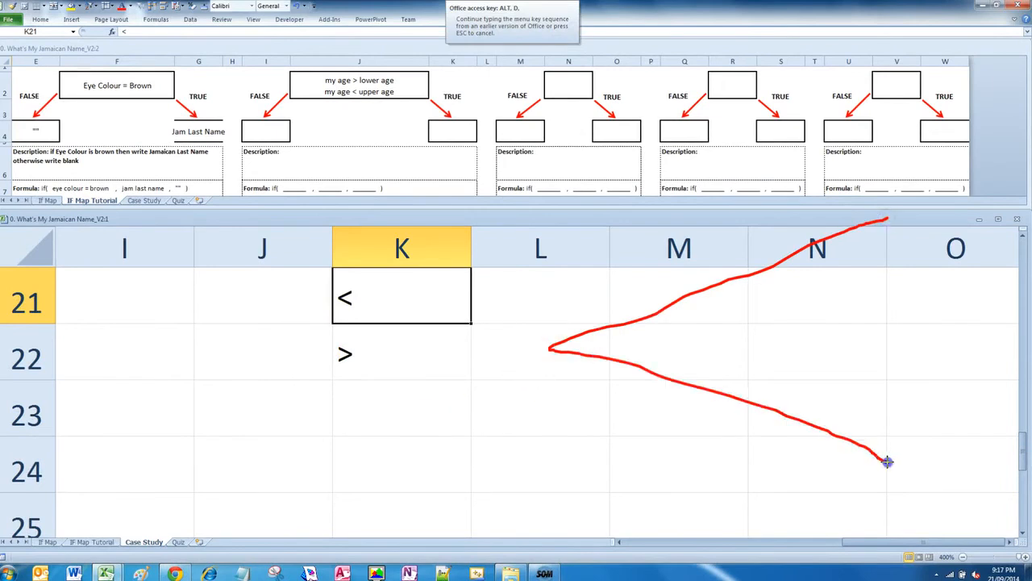
{"action": "mouse_move", "coordinate": [919, 217]}
{"action": "left_mouse_down"}
{"action": "mouse_move", "coordinate": [960, 218]}
{"action": "mouse_move", "coordinate": [943, 468]}
{"action": "mouse_move", "coordinate": [988, 468]}
{"action": "left_mouse_up"}
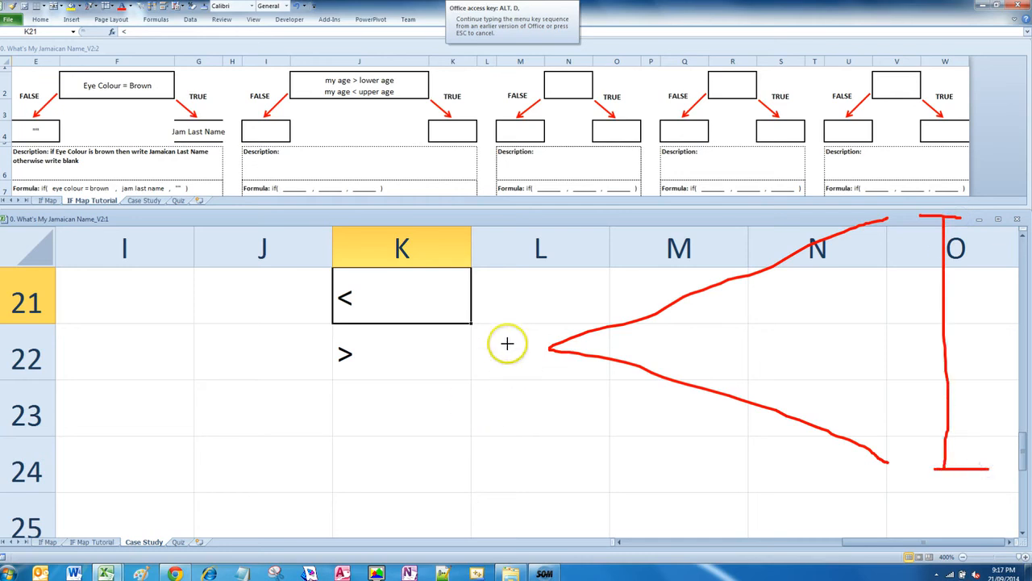
{"action": "left_click_drag", "start_coordinate": [503, 342], "coordinate": [520, 342]}
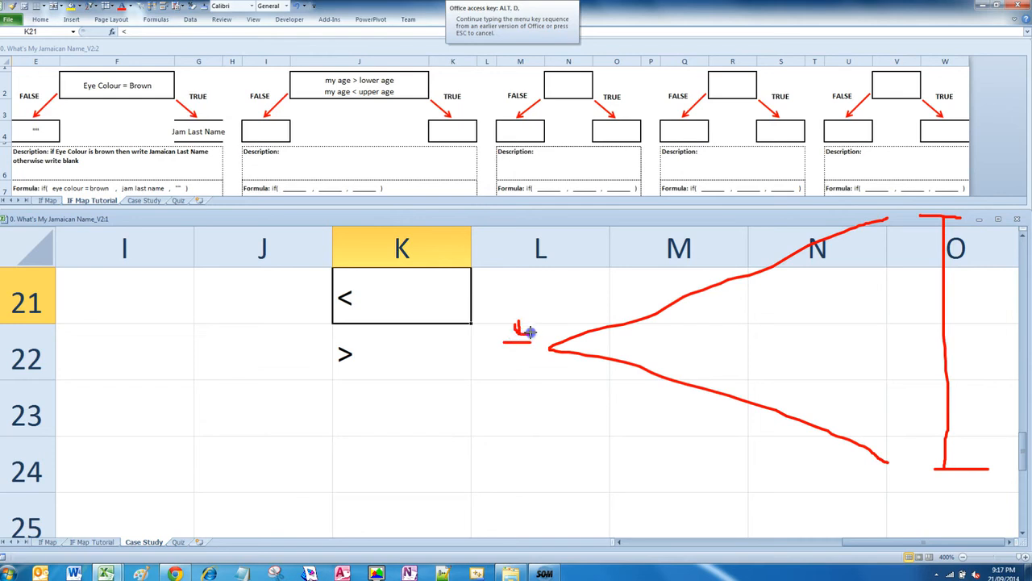
{"action": "left_click_drag", "start_coordinate": [504, 357], "coordinate": [523, 353]}
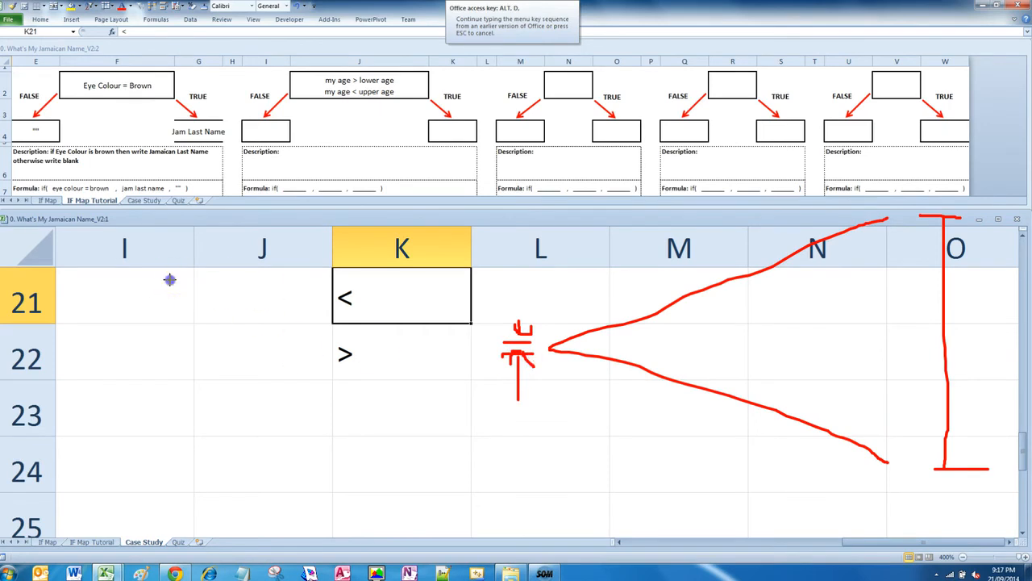
Handwrite an underlined "Less" in red on the narrow side of the drawn less-than sign, and clear the annotations.
{"action": "mouse_move", "coordinate": [171, 279]}
{"action": "left_mouse_down"}
{"action": "mouse_move", "coordinate": [219, 408]}
{"action": "mouse_move", "coordinate": [246, 402]}
{"action": "mouse_move", "coordinate": [285, 357]}
{"action": "mouse_move", "coordinate": [274, 391]}
{"action": "left_mouse_up"}
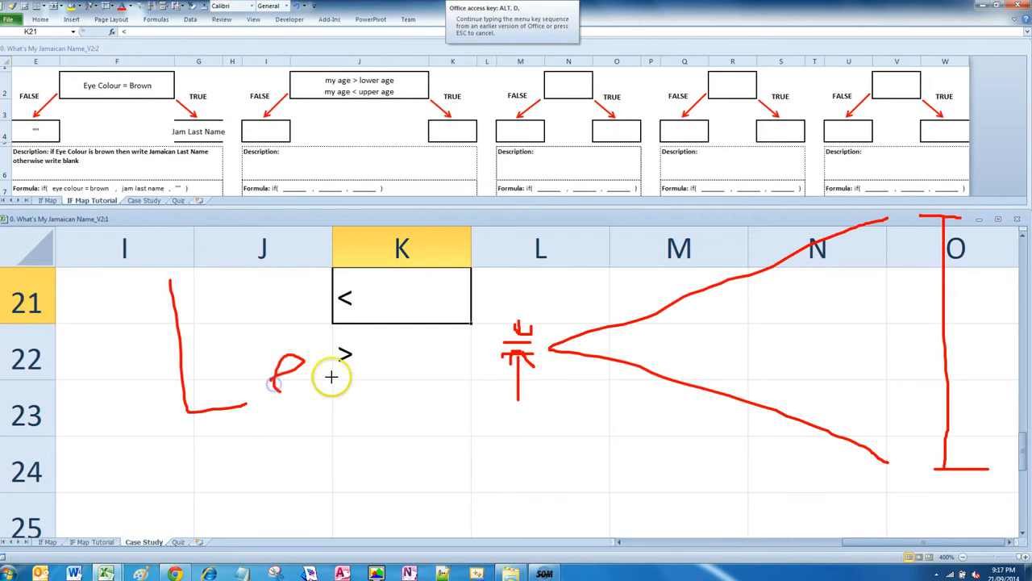
{"action": "mouse_move", "coordinate": [349, 352]}
{"action": "left_mouse_down"}
{"action": "mouse_move", "coordinate": [330, 352]}
{"action": "mouse_move", "coordinate": [340, 389]}
{"action": "left_mouse_up"}
{"action": "left_click_drag", "start_coordinate": [387, 350], "coordinate": [296, 398]}
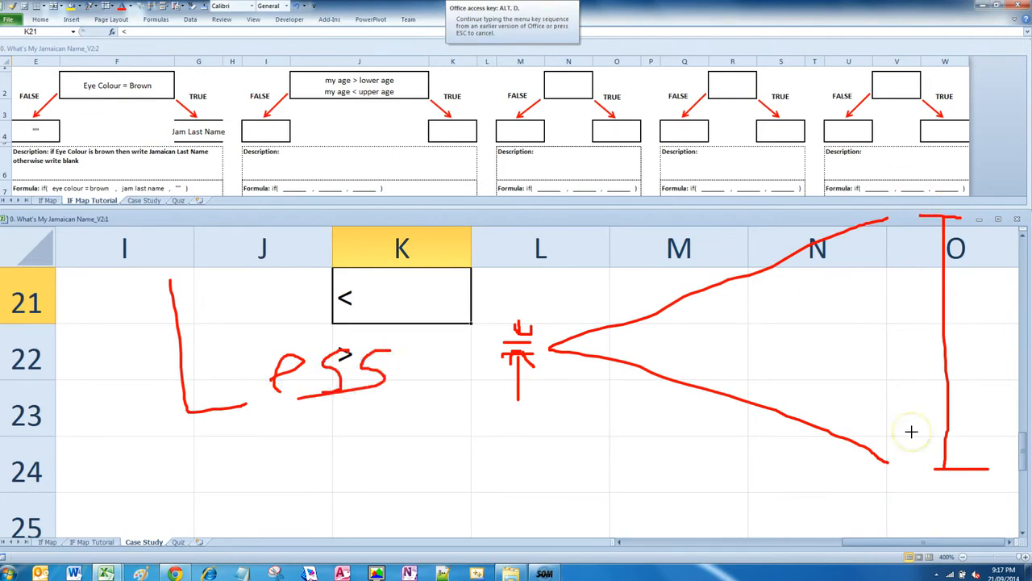
{"action": "key", "text": "Escape"}
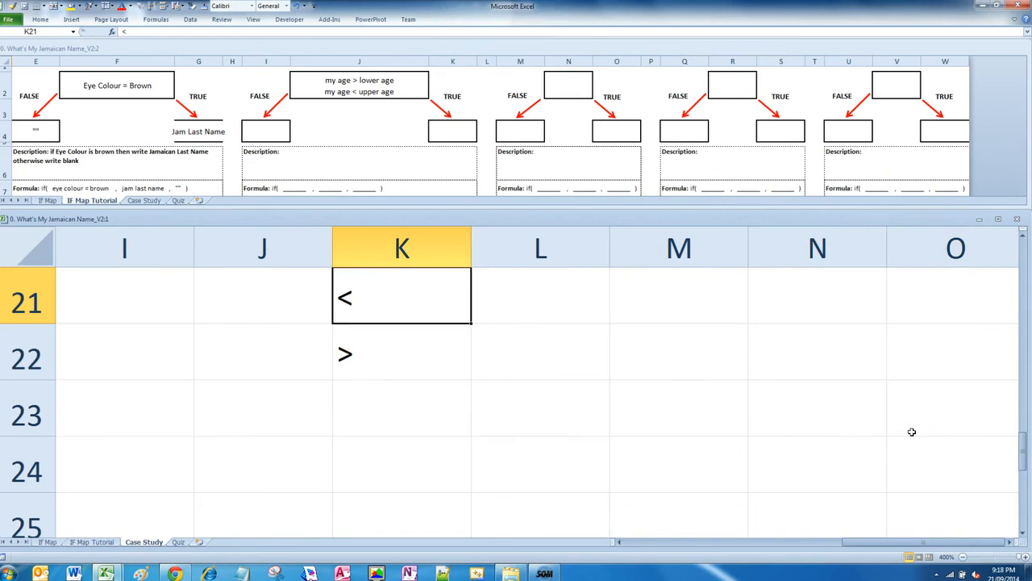
Enter 1 in cell J21 and 10 in cell L21, on either side of the less-than symbol.
{"action": "left_click", "coordinate": [303, 299]}
{"action": "type", "text": "1"}
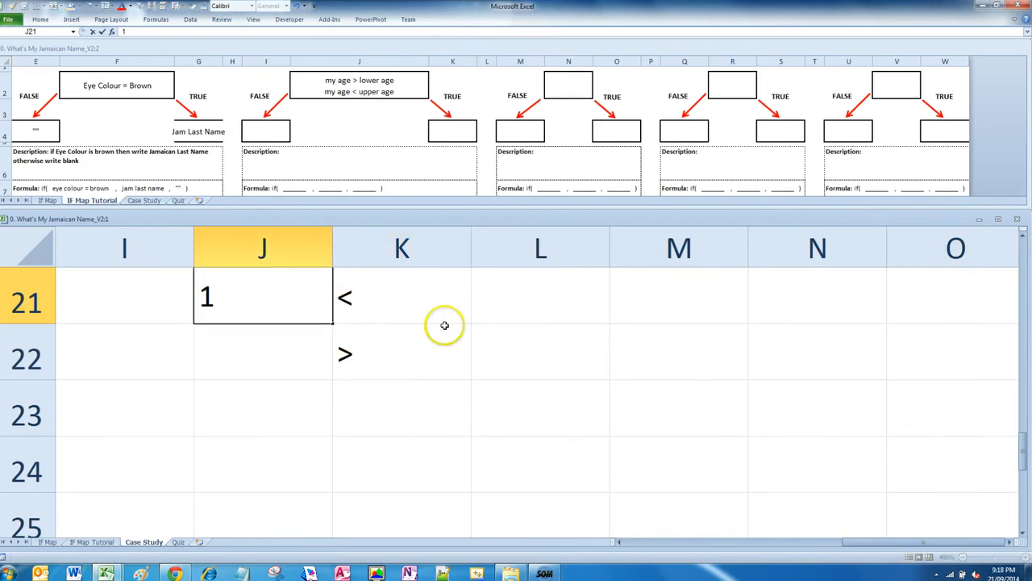
{"action": "left_click", "coordinate": [502, 310]}
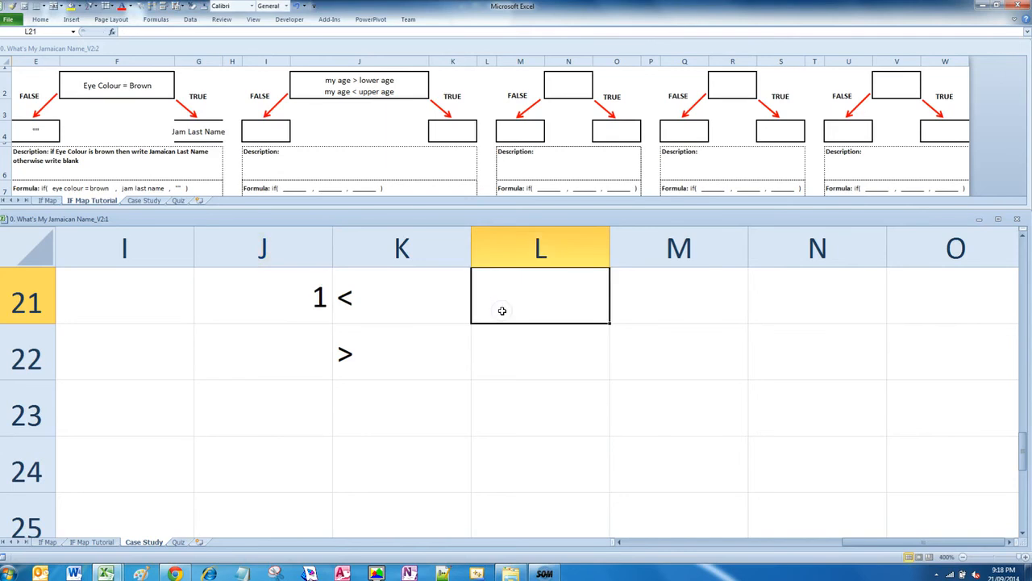
{"action": "type", "text": "10"}
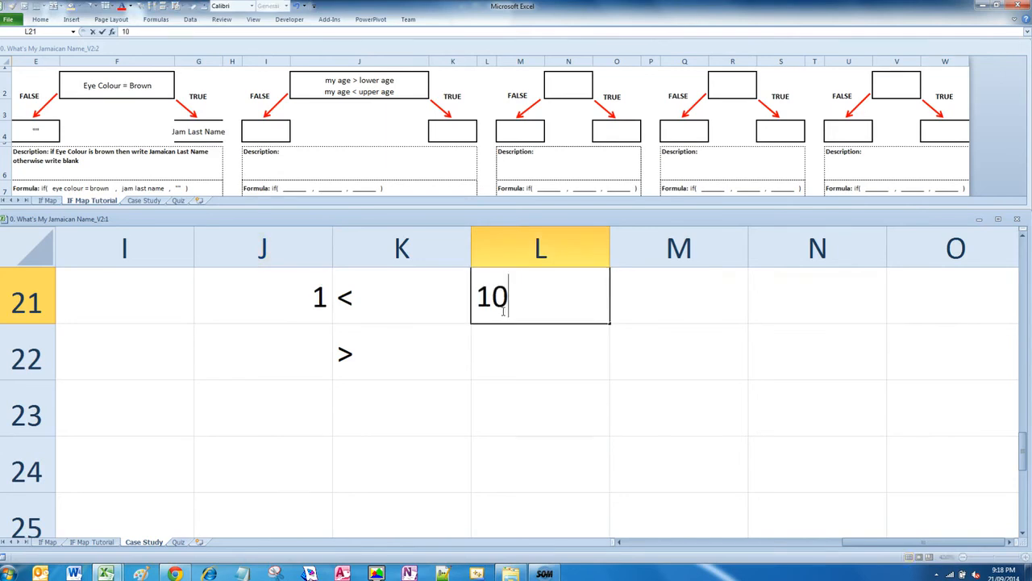
{"action": "key", "text": "Return"}
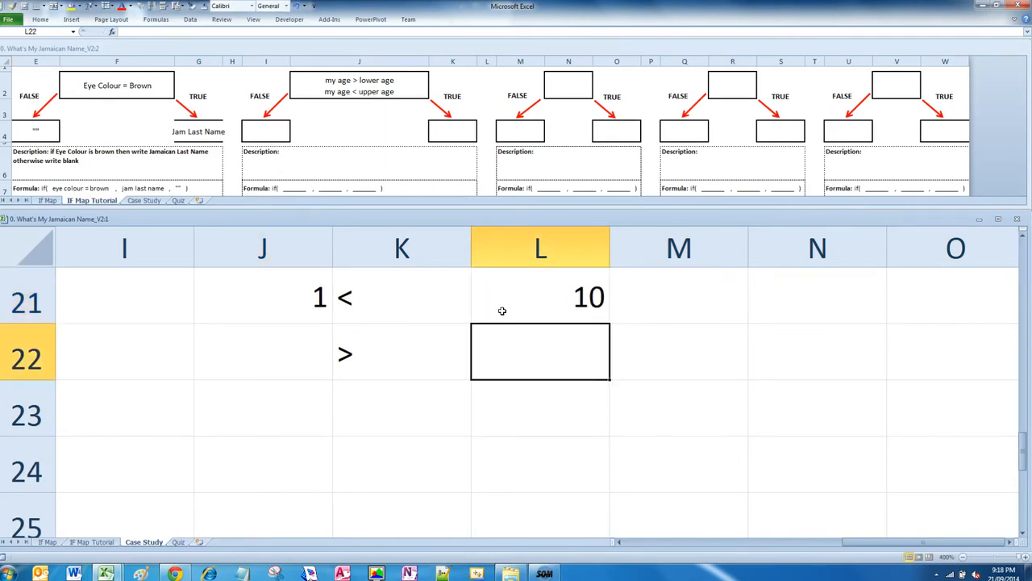
Draw a large red greater-than sign over the sheet, mark its wide and narrow sides, and clear the annotations.
{"action": "key", "text": "alt+d"}
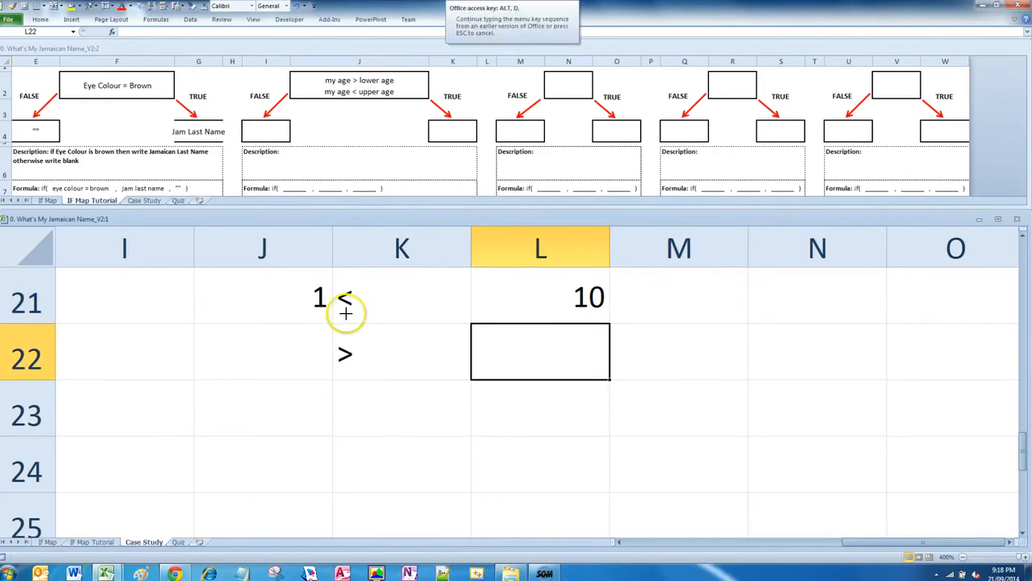
{"action": "mouse_move", "coordinate": [436, 191]}
{"action": "left_mouse_down"}
{"action": "mouse_move", "coordinate": [717, 296]}
{"action": "mouse_move", "coordinate": [382, 464]}
{"action": "left_mouse_up"}
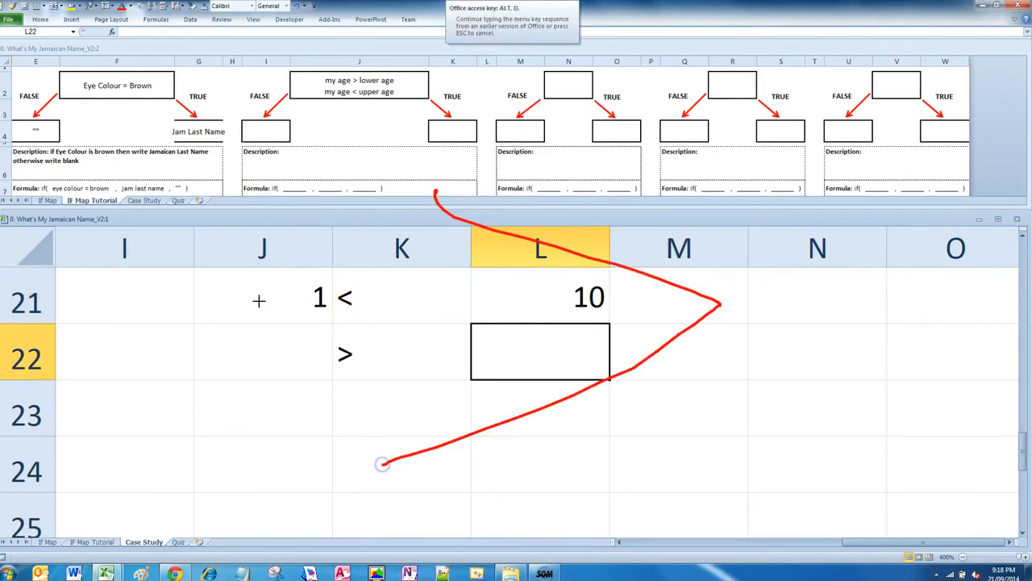
{"action": "mouse_move", "coordinate": [236, 196]}
{"action": "left_mouse_down"}
{"action": "mouse_move", "coordinate": [313, 203]}
{"action": "mouse_move", "coordinate": [258, 415]}
{"action": "mouse_move", "coordinate": [256, 476]}
{"action": "mouse_move", "coordinate": [276, 479]}
{"action": "left_mouse_up"}
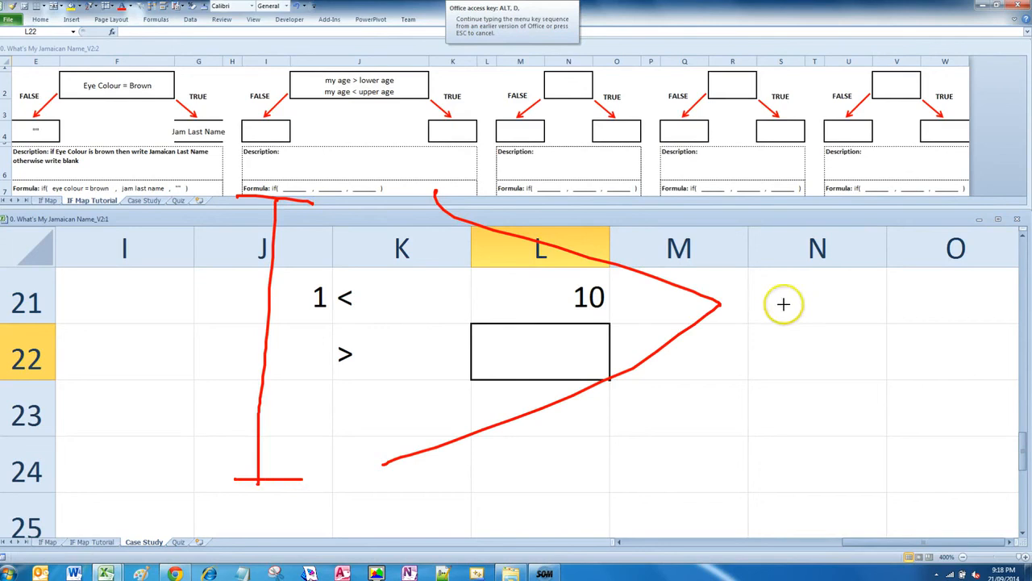
{"action": "left_click_drag", "start_coordinate": [750, 291], "coordinate": [774, 291]}
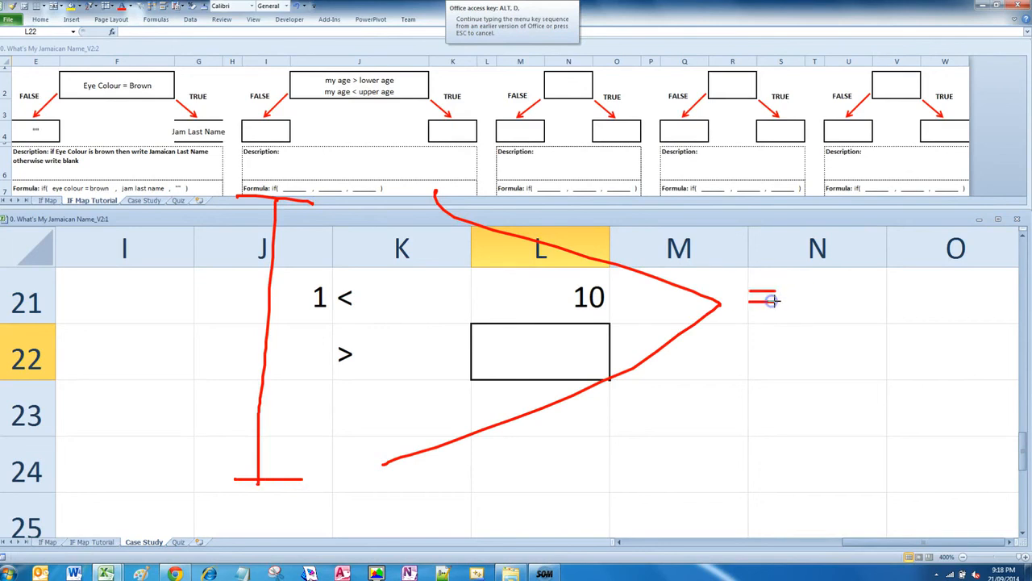
{"action": "key", "text": "Escape"}
Enter 10 in cell J22 and 1 in cell L22, on either side of the greater-than symbol.
{"action": "left_click", "coordinate": [479, 410]}
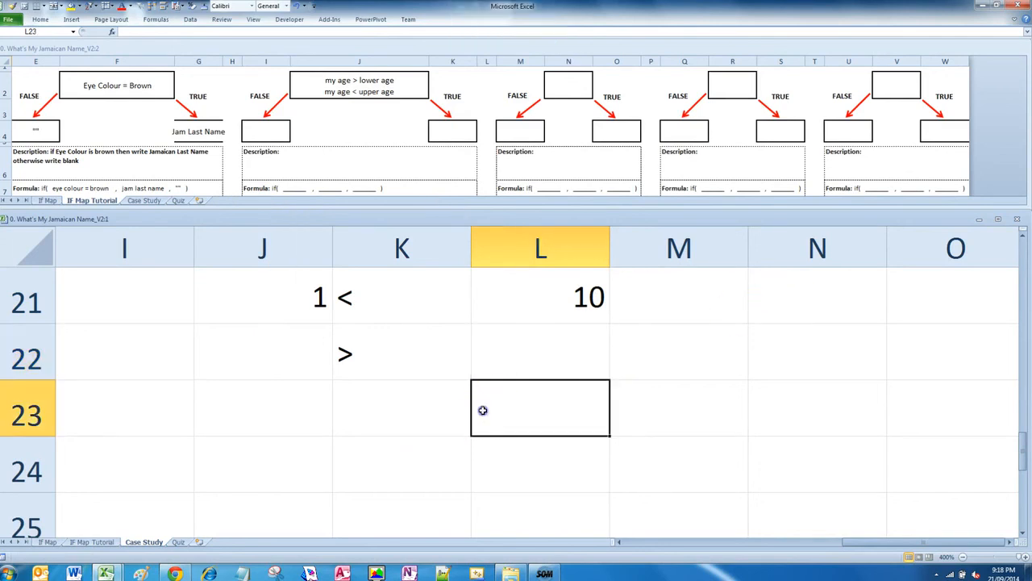
{"action": "left_click", "coordinate": [265, 358]}
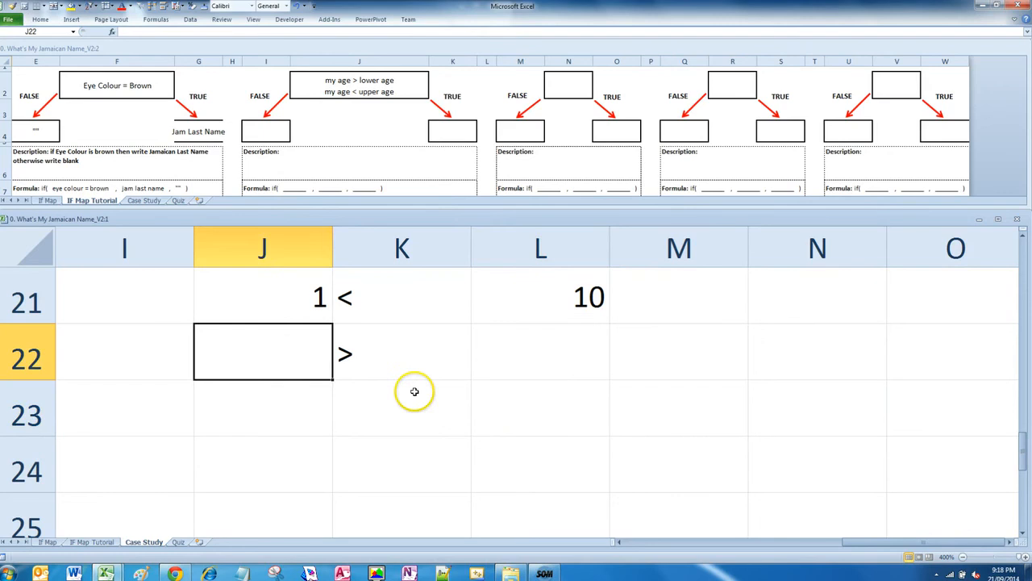
{"action": "type", "text": "10"}
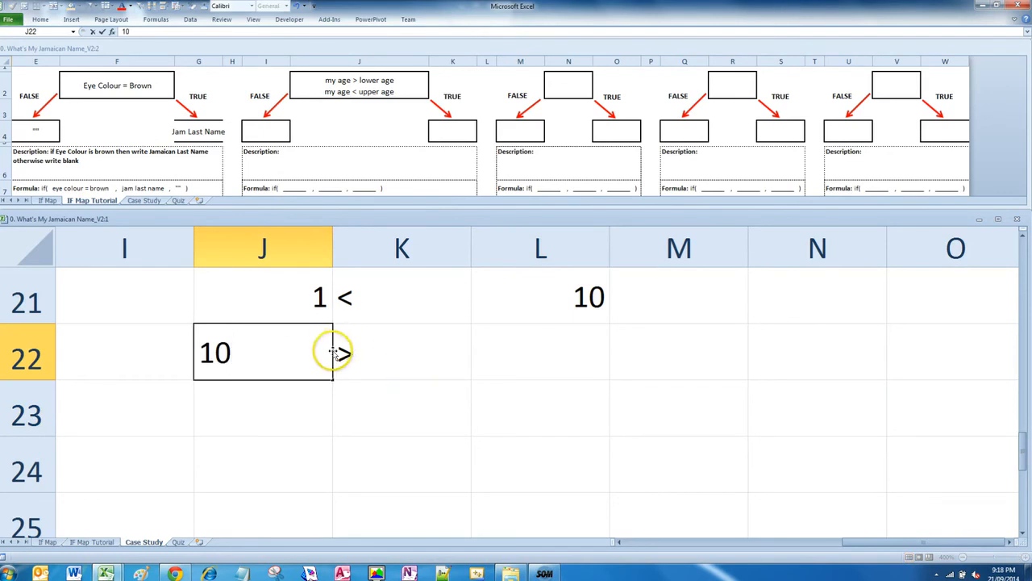
{"action": "left_click", "coordinate": [450, 346]}
{"action": "left_click", "coordinate": [534, 363]}
{"action": "type", "text": "1"}
{"action": "key", "text": "Tab"}
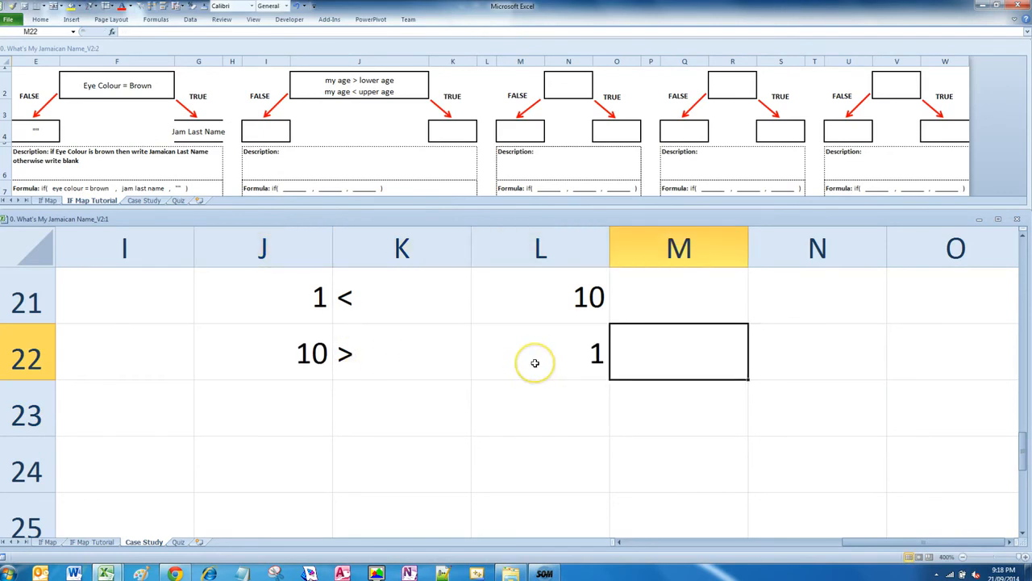
Delete the comparison examples in cells J21:L22 of the Case Study sheet.
{"action": "left_click_drag", "start_coordinate": [216, 306], "coordinate": [497, 362]}
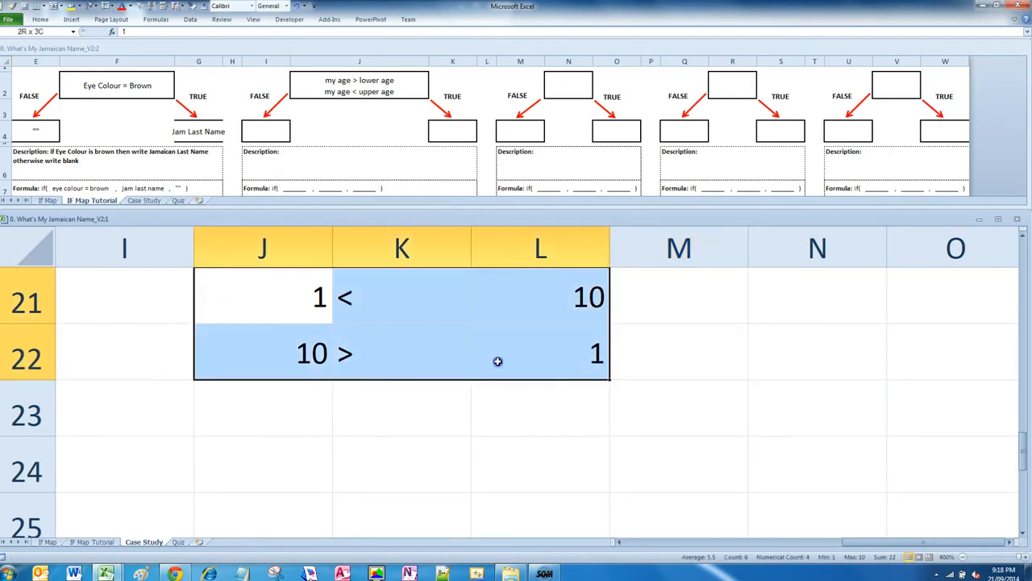
{"action": "key", "text": "Delete"}
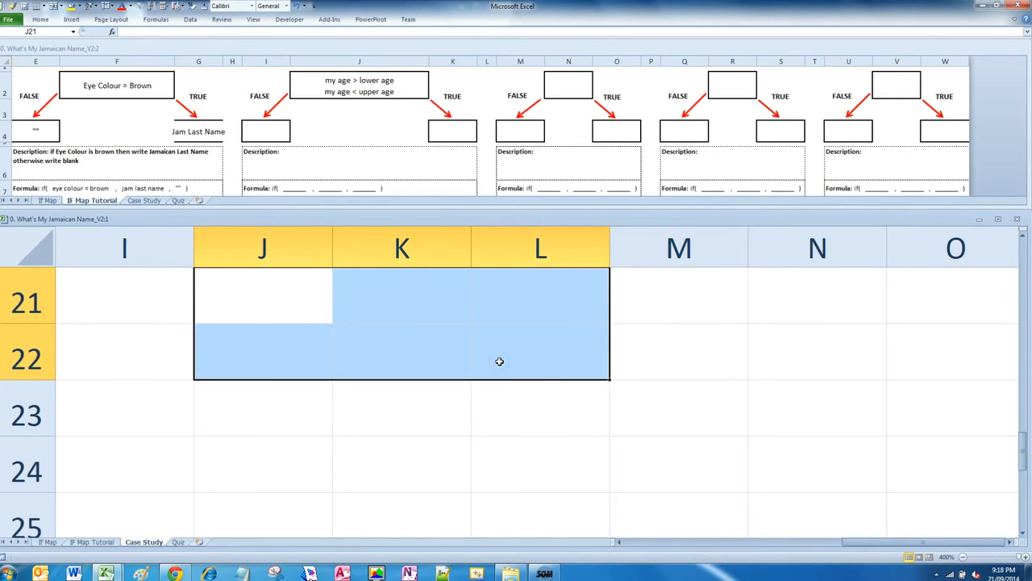
Zoom the Case Study sheet out to 170% and examine the "And" function table in rows 19 to 30.
{"action": "left_click", "coordinate": [962, 558]}
{"action": "left_click", "coordinate": [961, 558]}
{"action": "left_click", "coordinate": [961, 559]}
{"action": "left_click", "coordinate": [962, 558]}
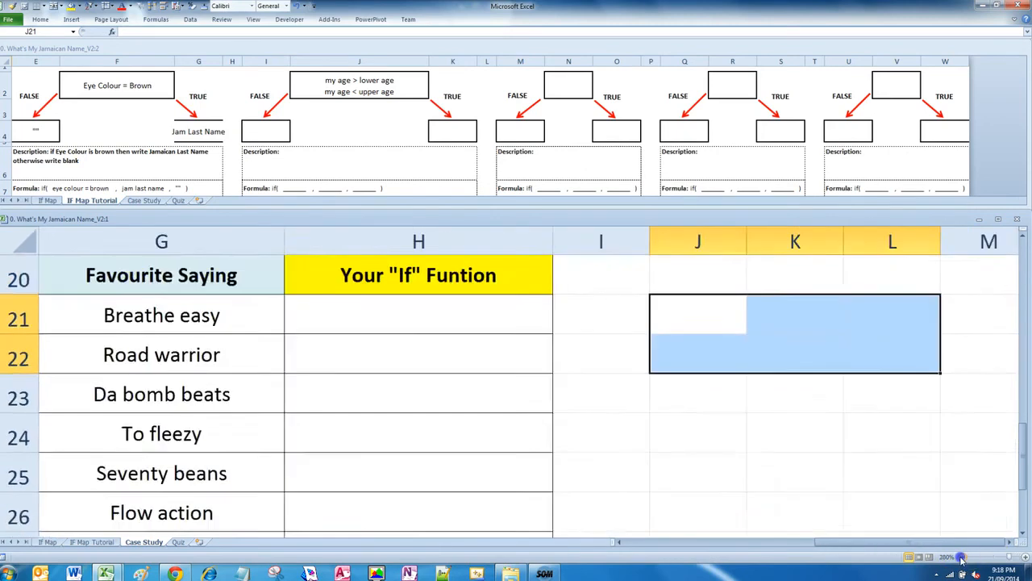
{"action": "left_click", "coordinate": [961, 558]}
{"action": "left_click", "coordinate": [961, 558]}
{"action": "left_click", "coordinate": [962, 558]}
{"action": "left_click", "coordinate": [961, 558]}
{"action": "left_click", "coordinate": [962, 558]}
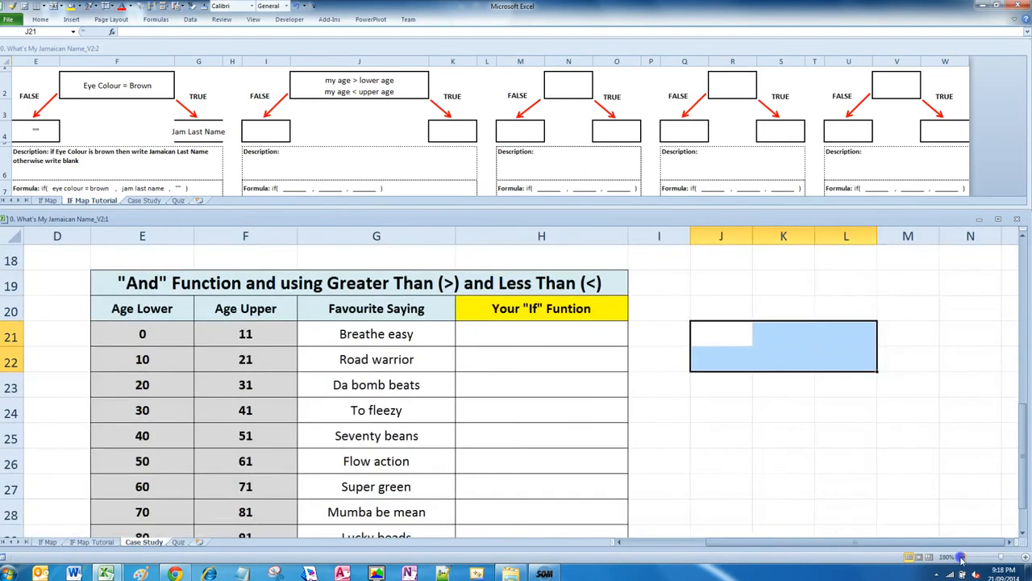
{"action": "left_click", "coordinate": [961, 558]}
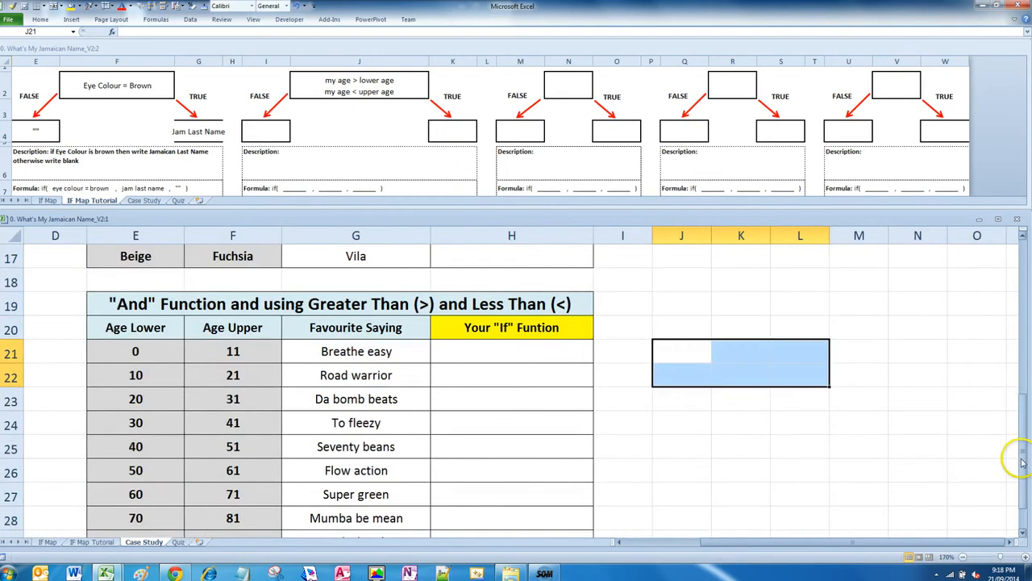
{"action": "left_click_drag", "start_coordinate": [1021, 457], "coordinate": [1022, 480]}
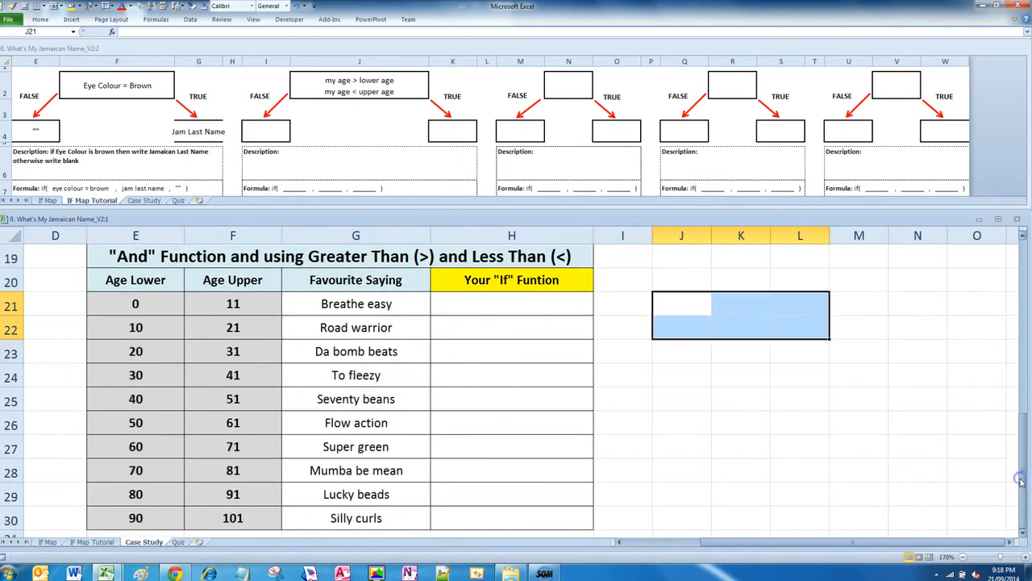
{"action": "left_click", "coordinate": [1011, 542]}
{"action": "left_click", "coordinate": [533, 481]}
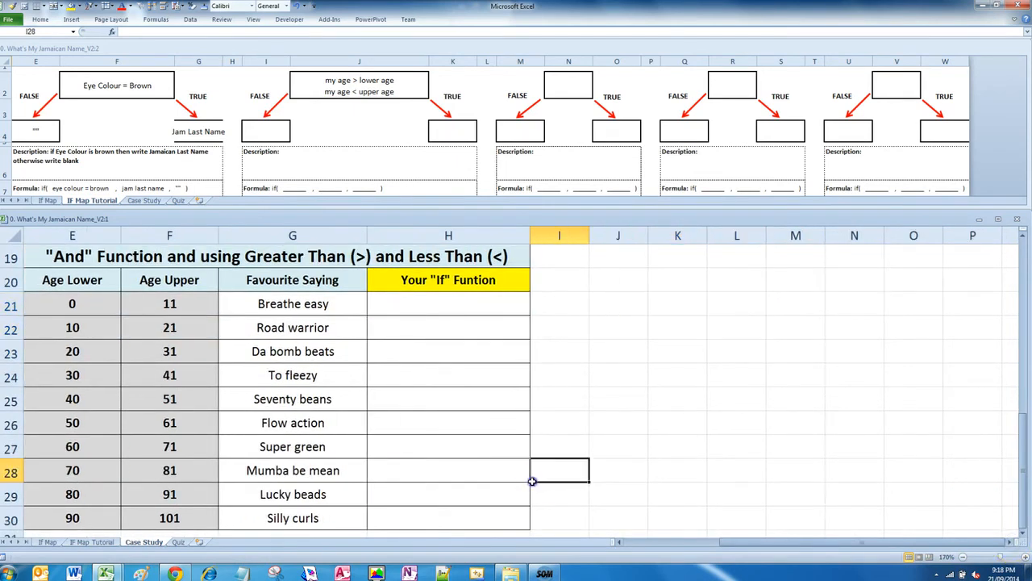
Select cell J2 on the IF Map Tutorial sheet, circle its two age conditions in red, and clear the annotation.
{"action": "left_click", "coordinate": [357, 82]}
{"action": "left_click", "coordinate": [337, 85]}
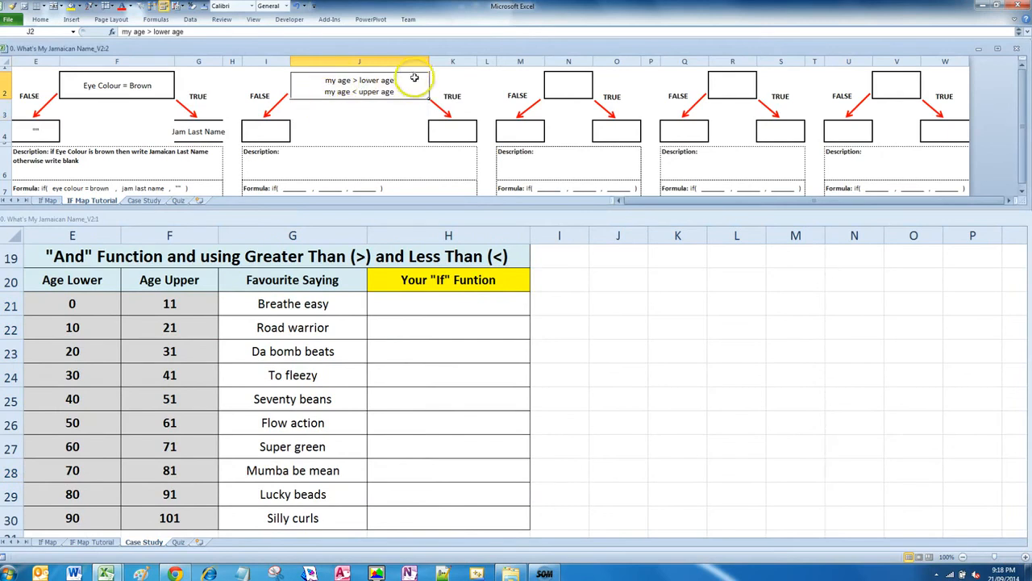
{"action": "key", "text": "alt+d"}
{"action": "mouse_move", "coordinate": [417, 58]}
{"action": "left_mouse_down"}
{"action": "mouse_move", "coordinate": [335, 78]}
{"action": "mouse_move", "coordinate": [362, 114]}
{"action": "mouse_move", "coordinate": [393, 62]}
{"action": "left_mouse_up"}
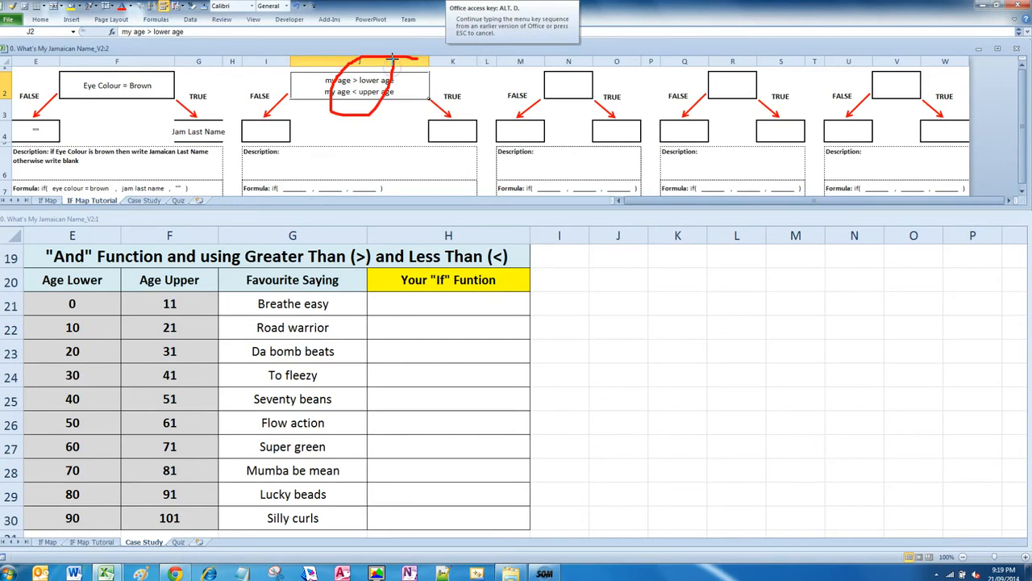
{"action": "key", "text": "Escape"}
{"action": "key", "text": "Escape"}
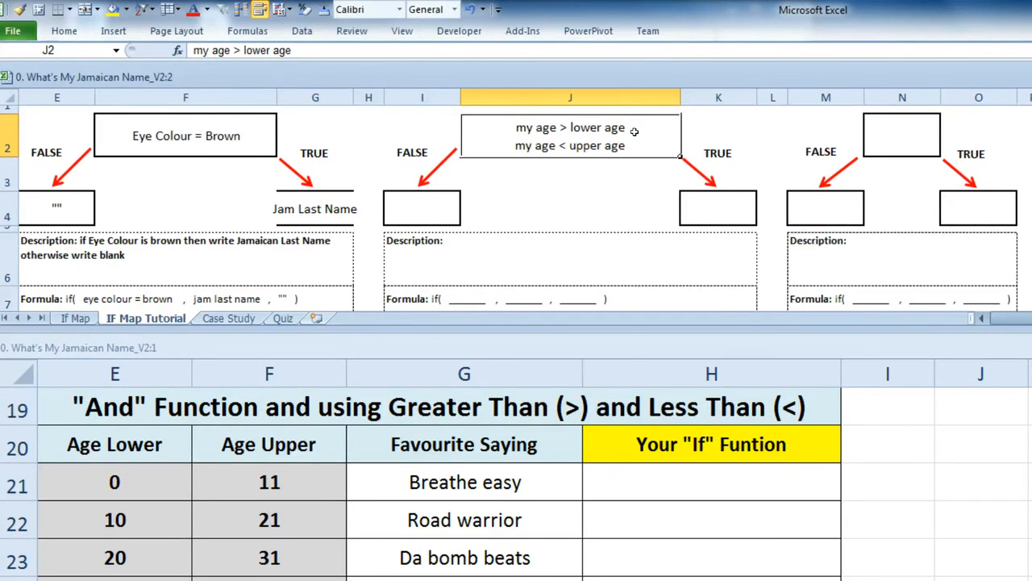
Select the TRUE result cell K4, circle the Favourite Saying column in red on the Case Study sheet, and clear the annotation.
{"action": "left_click", "coordinate": [702, 208]}
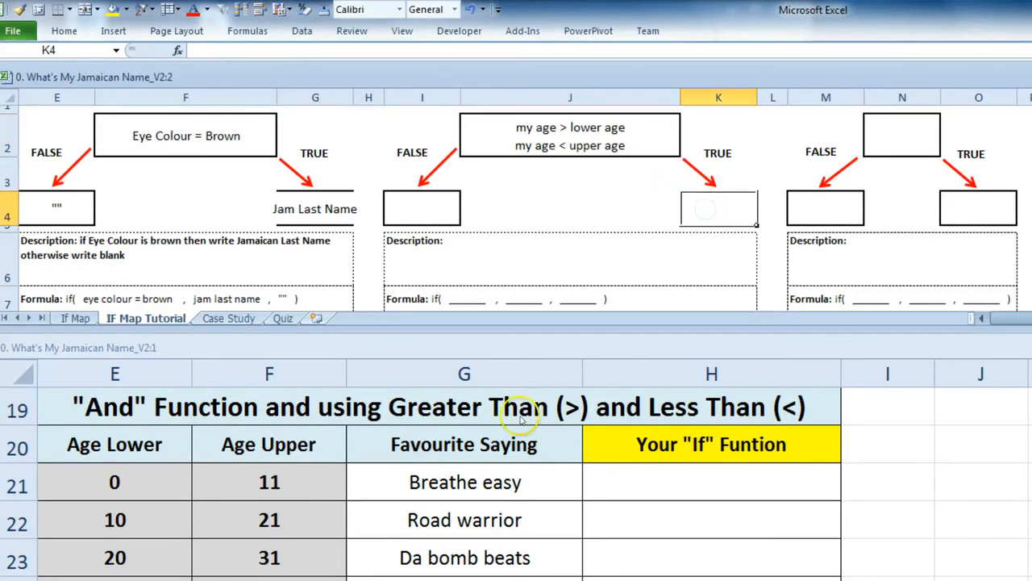
{"action": "key", "text": "alt+d"}
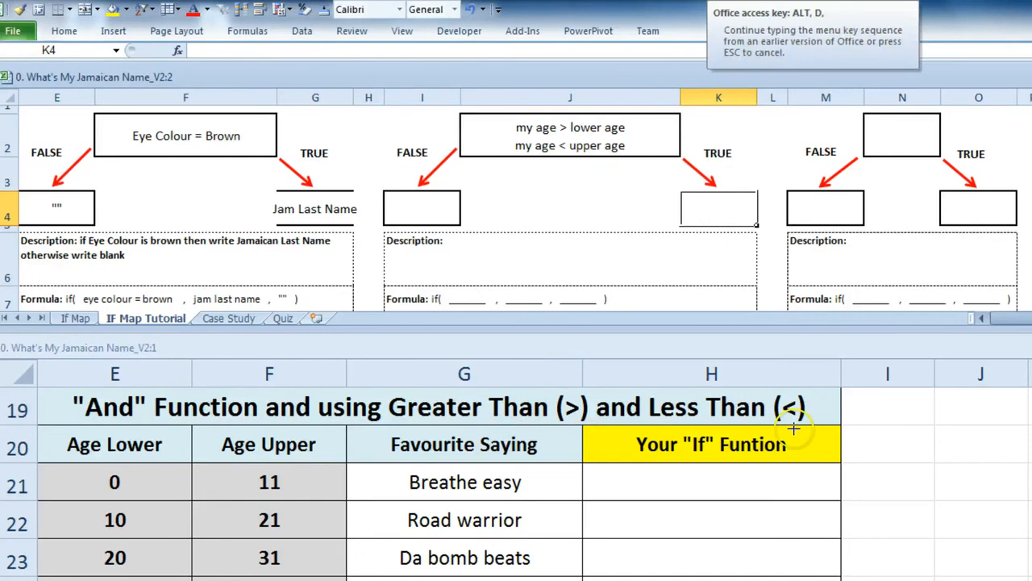
{"action": "mouse_move", "coordinate": [524, 417]}
{"action": "left_mouse_down"}
{"action": "mouse_move", "coordinate": [471, 413]}
{"action": "mouse_move", "coordinate": [390, 447]}
{"action": "mouse_move", "coordinate": [388, 579]}
{"action": "left_mouse_up"}
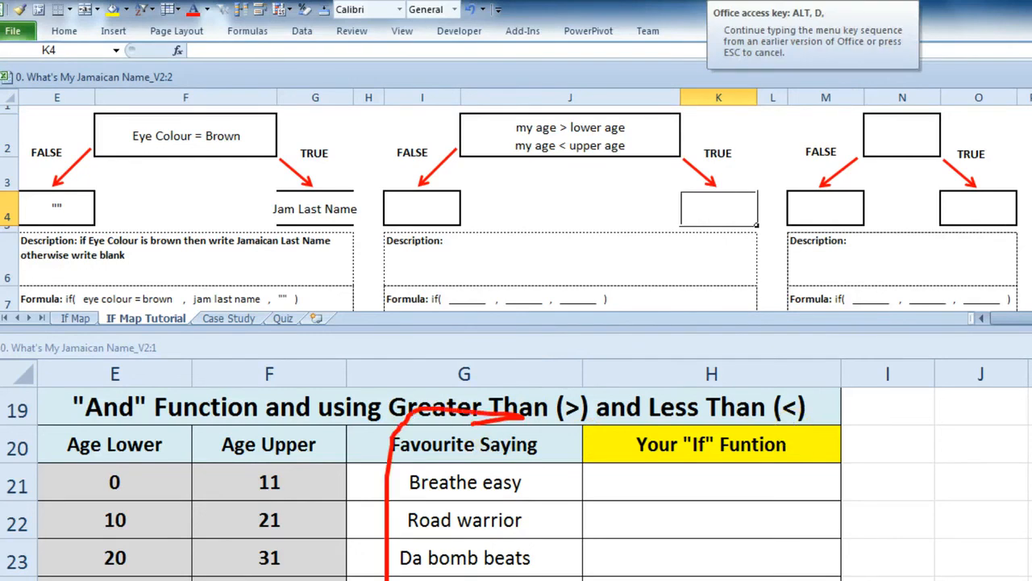
{"action": "left_click_drag", "start_coordinate": [567, 579], "coordinate": [534, 473]}
{"action": "key", "text": "Escape"}
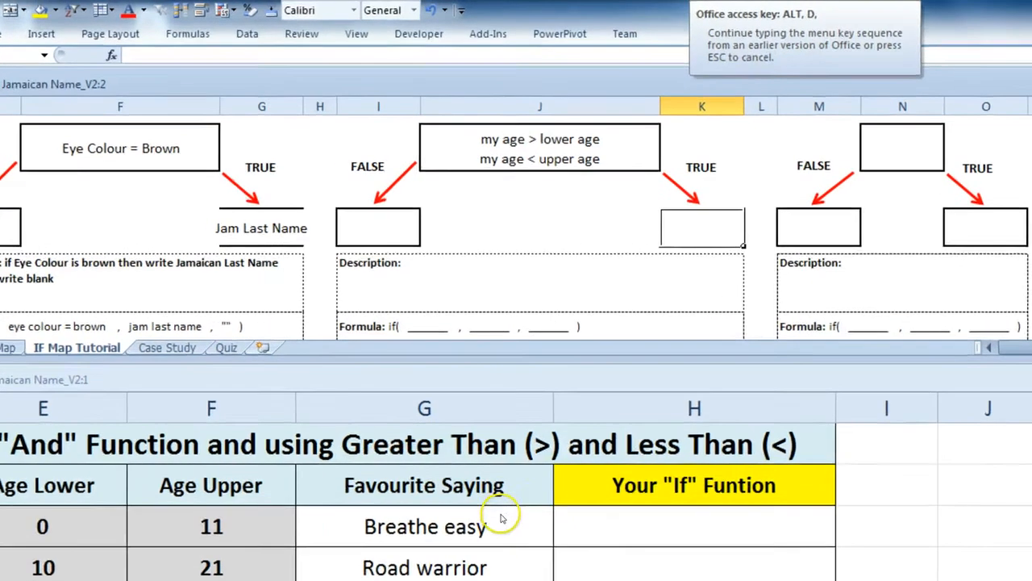
{"action": "key", "text": "Escape"}
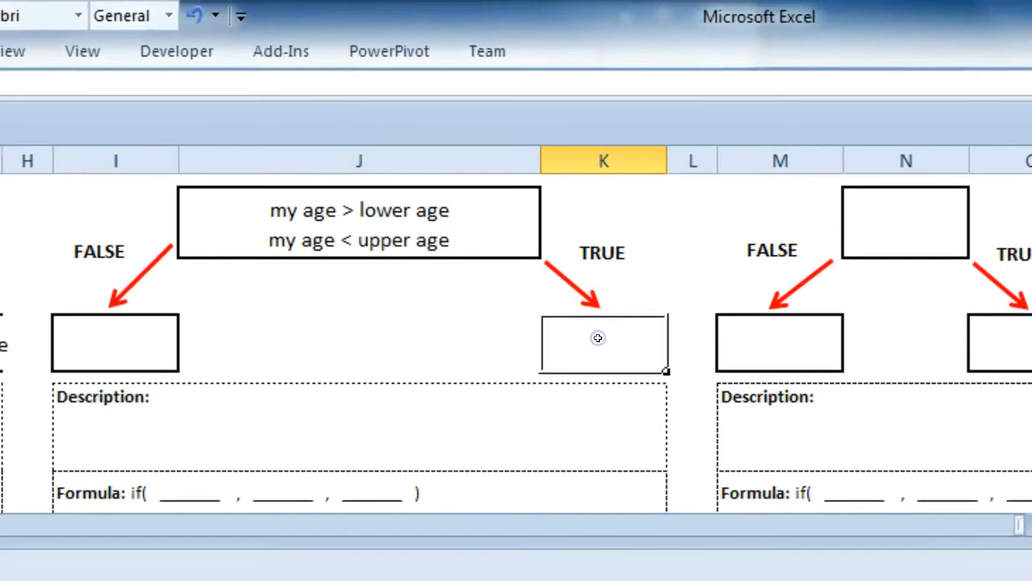
Enter "Favourite Saying" in the TRUE result cell K4 and widen column K to fit the text inside its box.
{"action": "type", "text": "Favourite "}
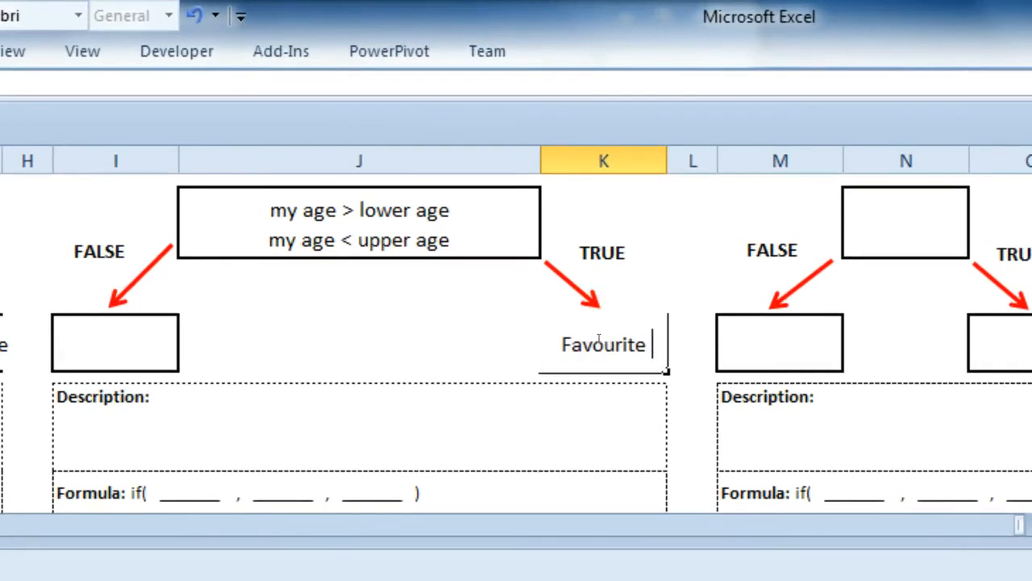
{"action": "type", "text": "Sayin"}
{"action": "key", "text": "BackSpace"}
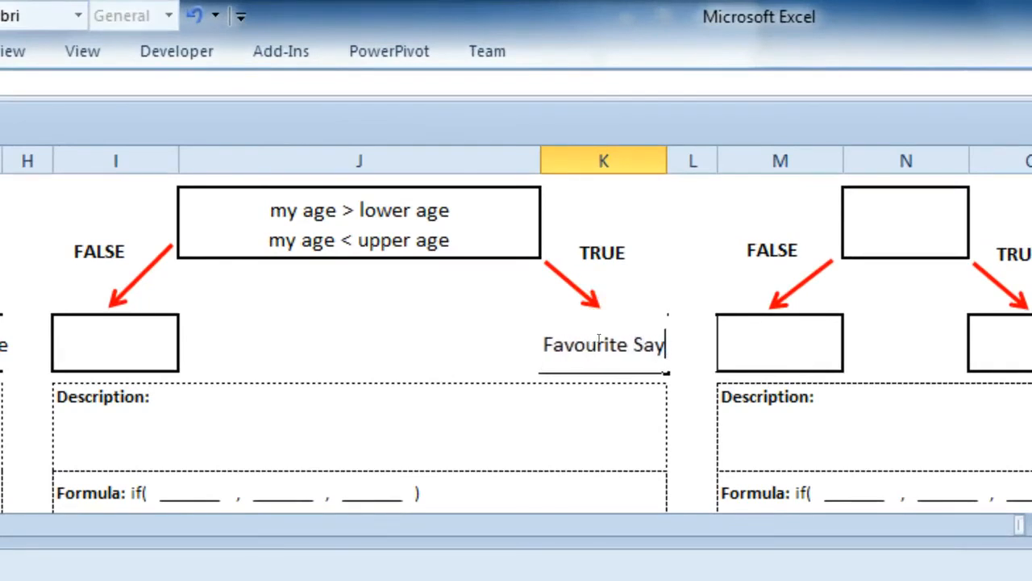
{"action": "type", "text": "ing"}
{"action": "key", "text": "Return"}
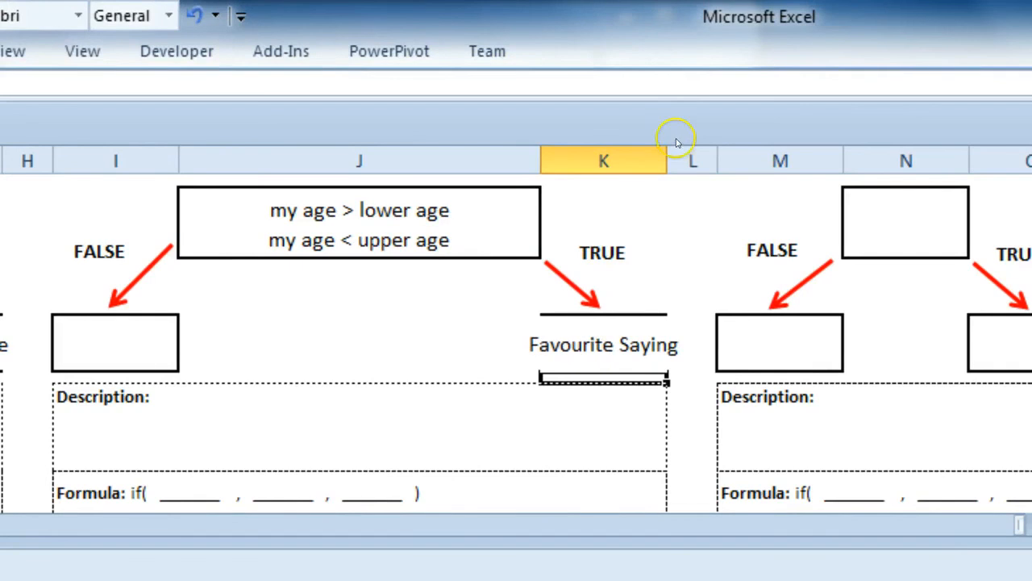
{"action": "left_click_drag", "start_coordinate": [667, 162], "coordinate": [732, 165]}
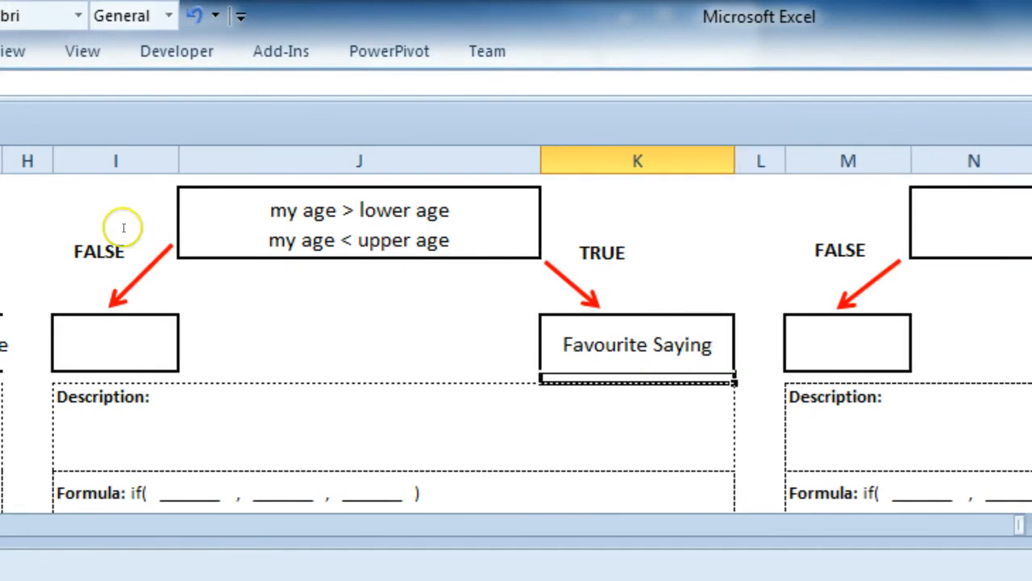
Widen column I and enter "" in the FALSE result cell I4.
{"action": "left_click_drag", "start_coordinate": [187, 161], "coordinate": [274, 161]}
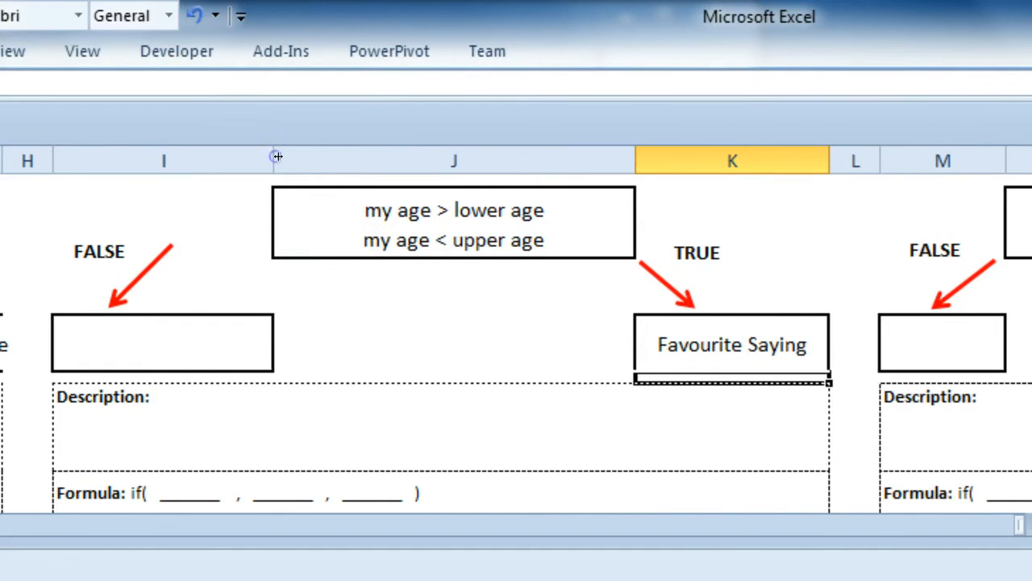
{"action": "left_click", "coordinate": [117, 326]}
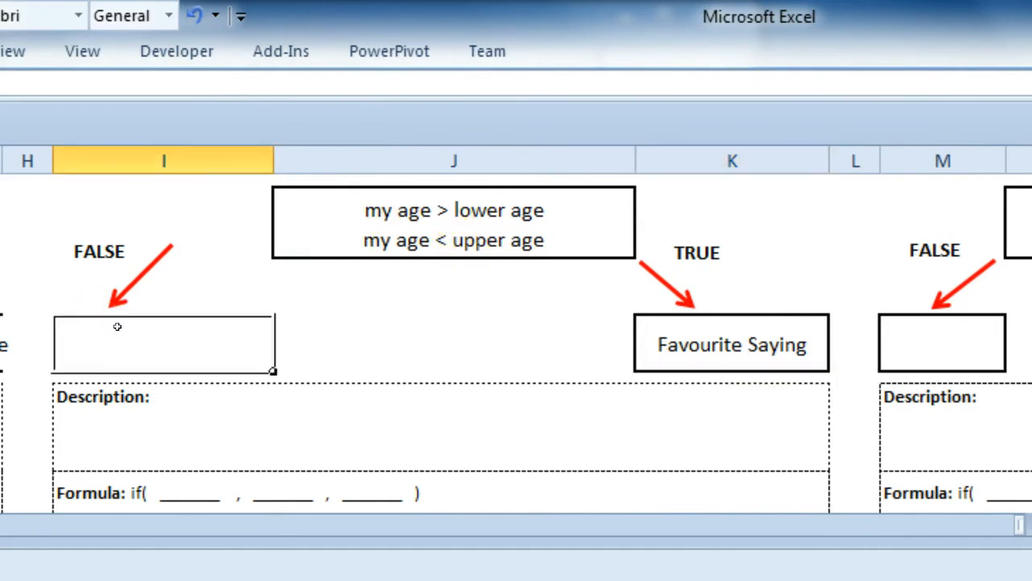
{"action": "type", "text": "\"\""}
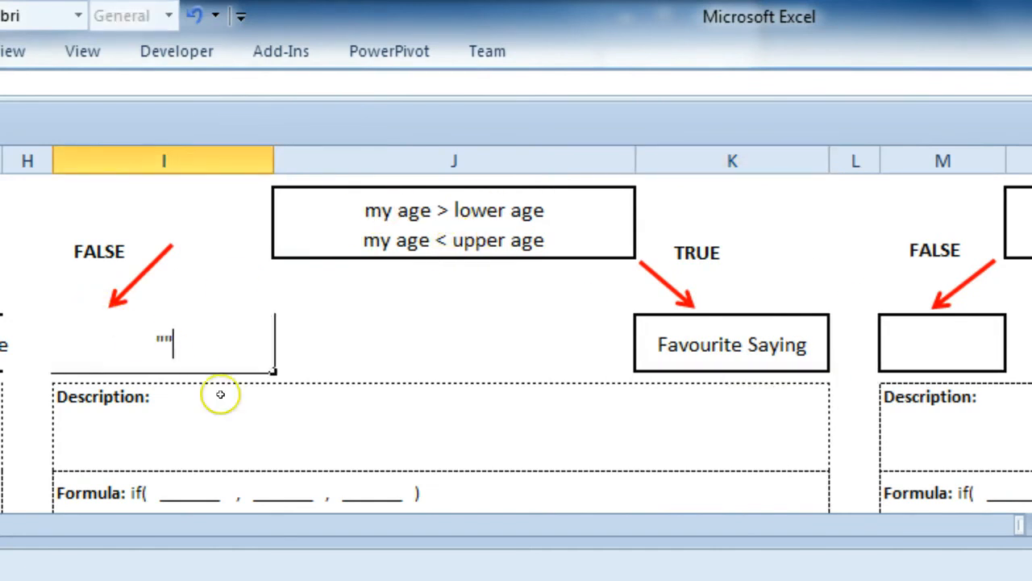
Start the description in I:K with "if my agis greater than the lower age AND my age is less than the upper age".
{"action": "left_click", "coordinate": [224, 394]}
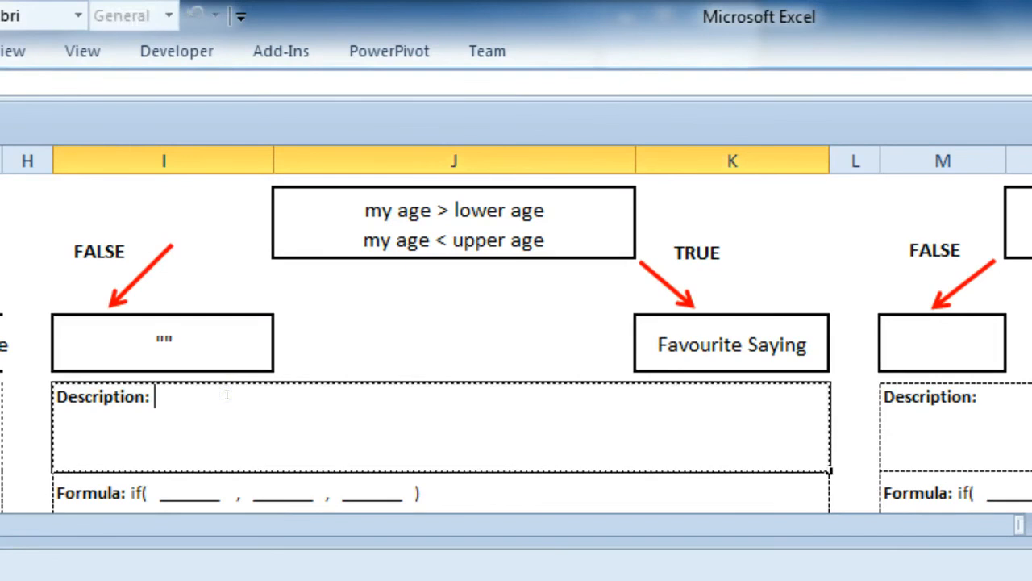
{"action": "type", "text": "if my"}
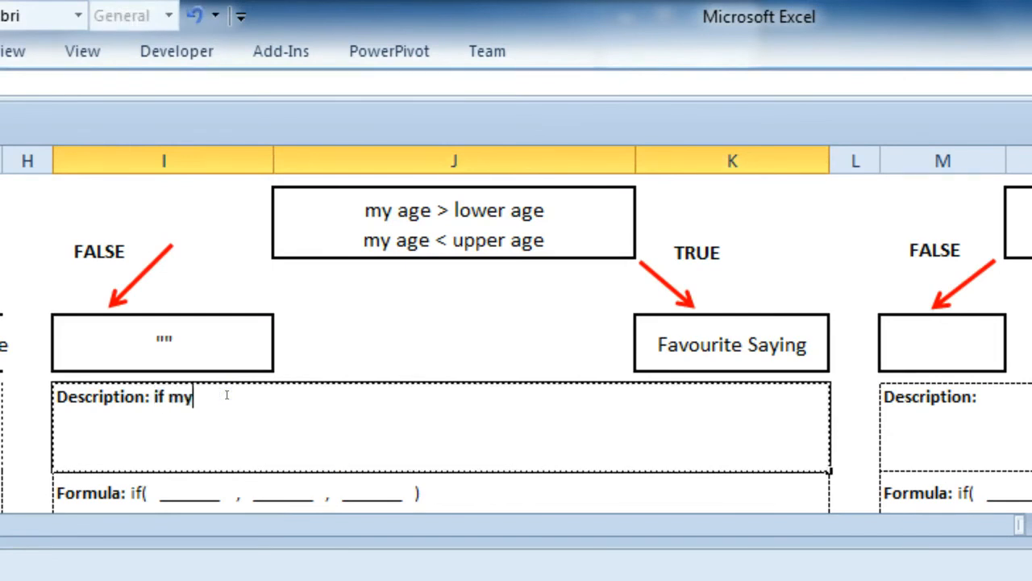
{"action": "type", "text": " ageis greater than th"}
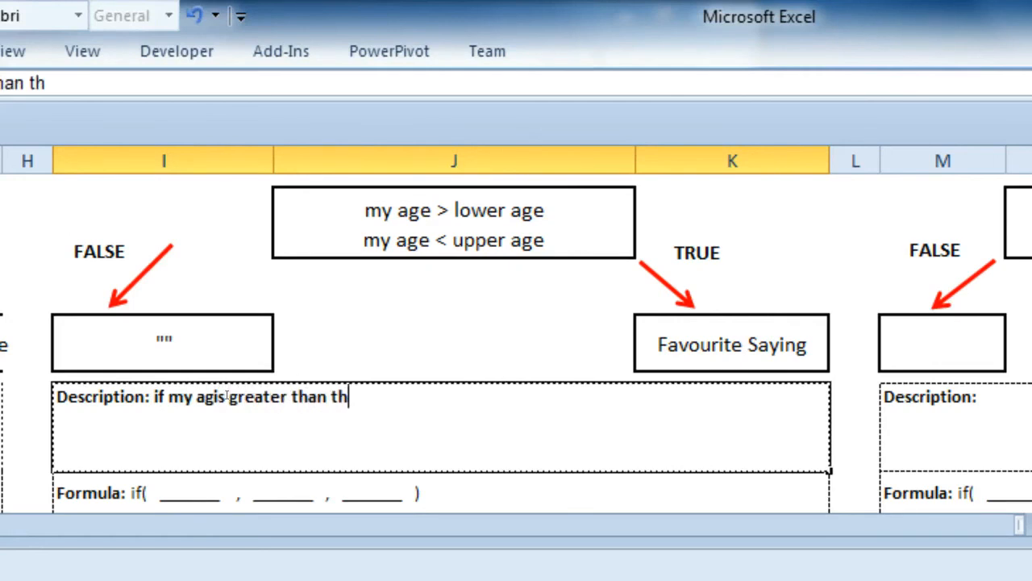
{"action": "type", "text": "e lower age"}
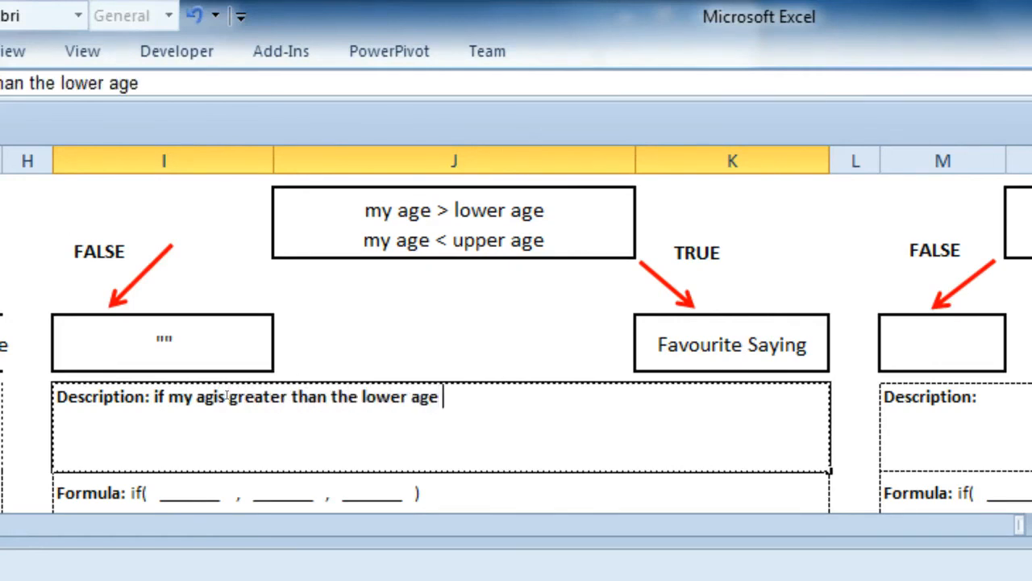
{"action": "type", "text": " AND"}
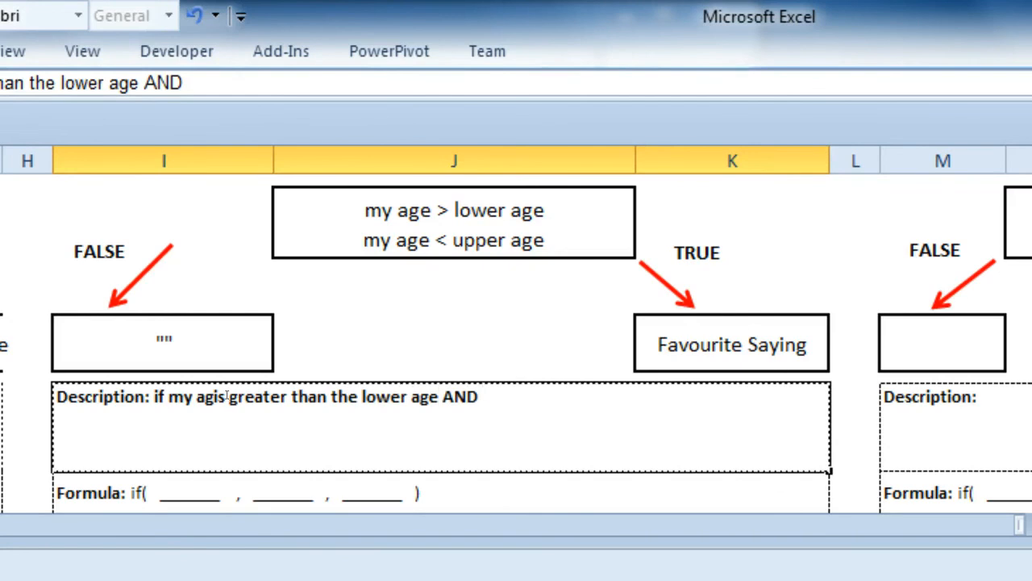
{"action": "type", "text": " my age"}
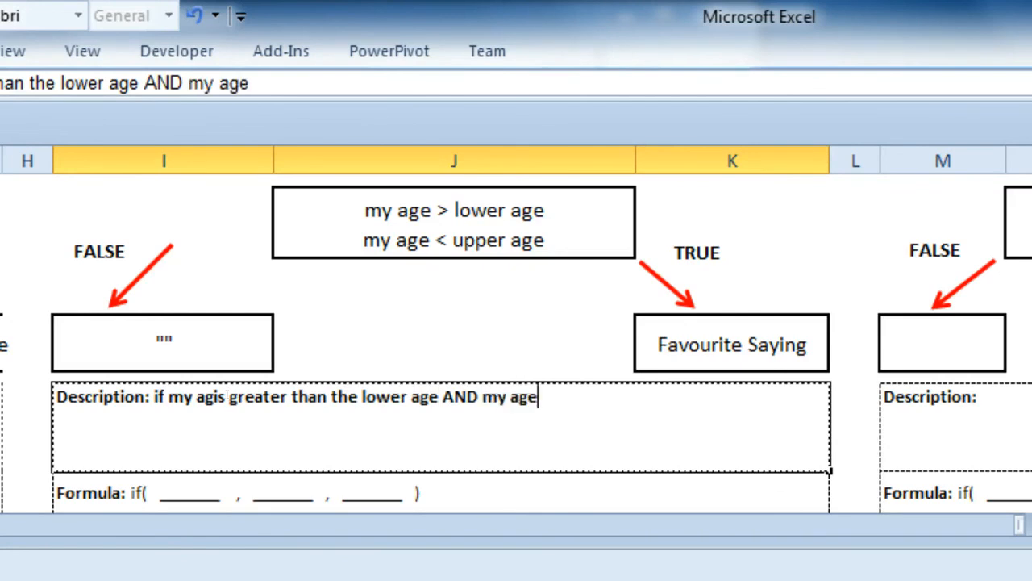
{"action": "type", "text": " is less than the"}
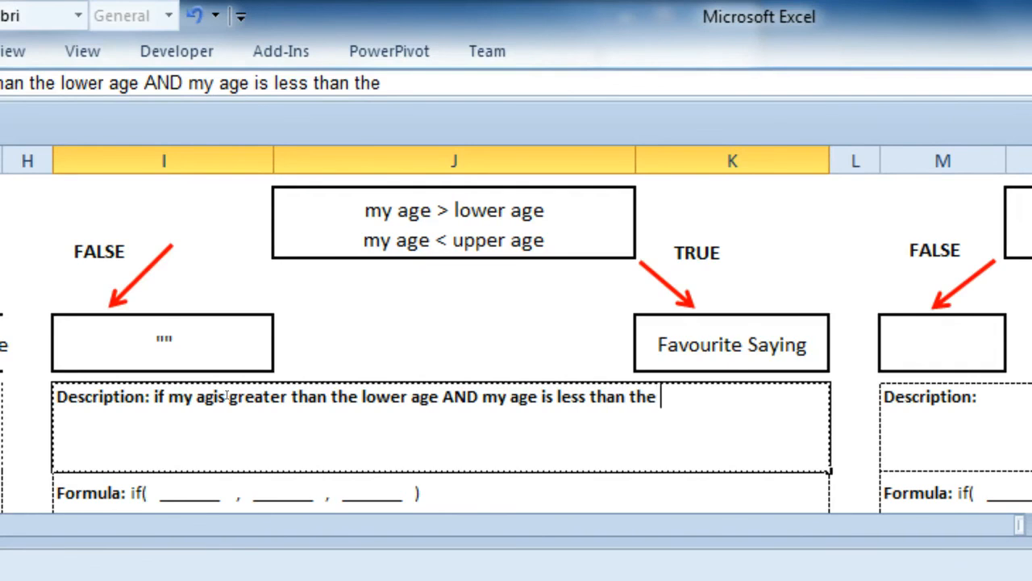
{"action": "type", "text": " up"}
{"action": "key", "text": "BackSpace"}
{"action": "type", "text": "upper age"}
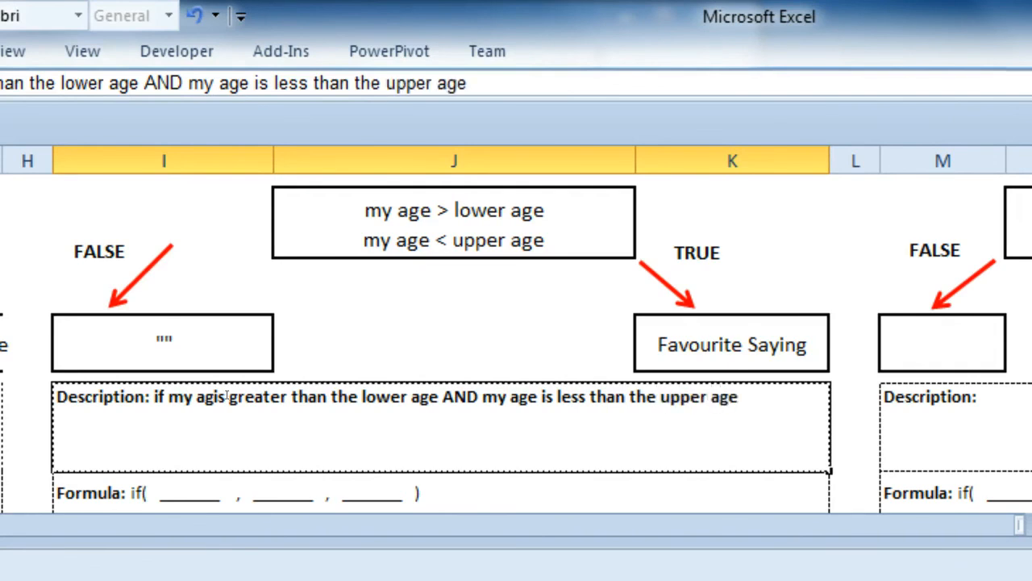
Complete the description in columns I:K with "then write favourite saying otherwise write blank".
{"action": "type", "text": " then "}
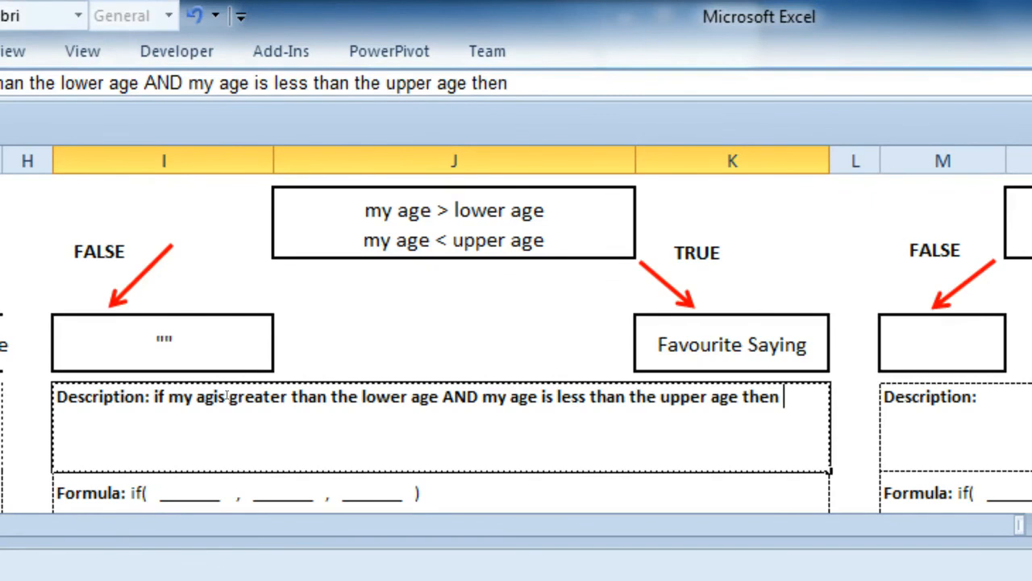
{"action": "type", "text": "write favo"}
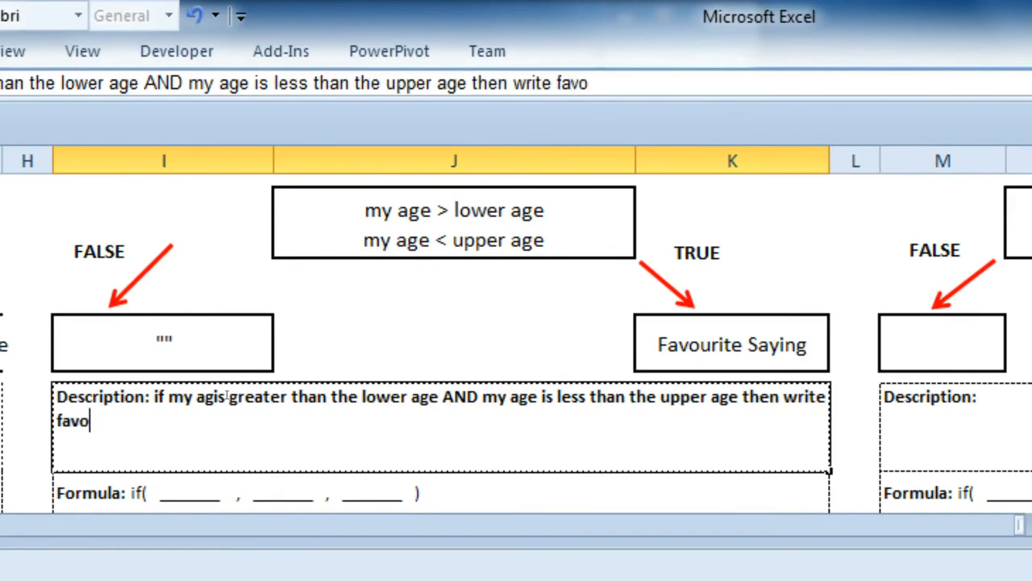
{"action": "type", "text": "urite saying"}
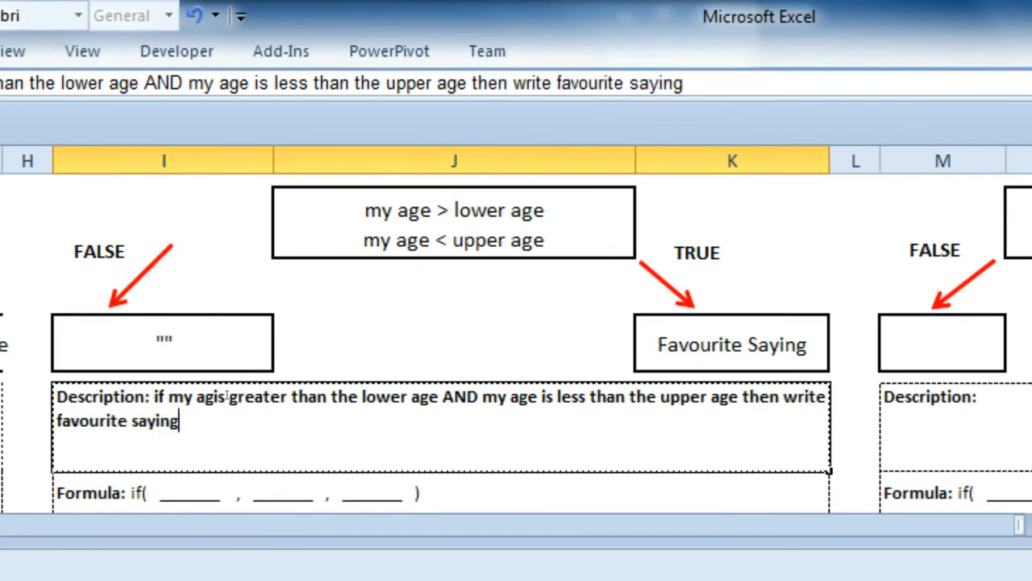
{"action": "type", "text": " otherwise wr"}
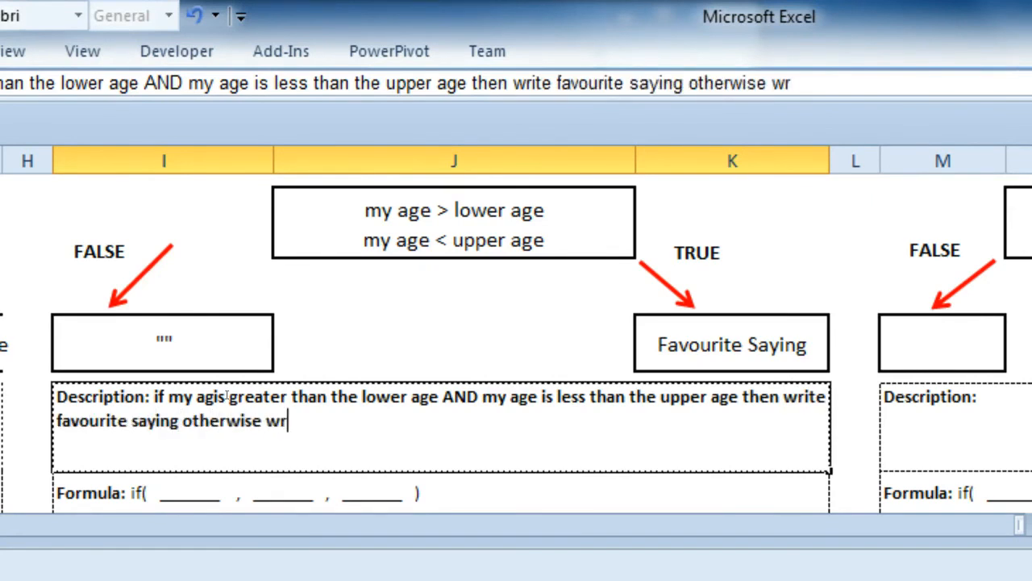
{"action": "type", "text": "ite blank"}
{"action": "key", "text": "Return"}
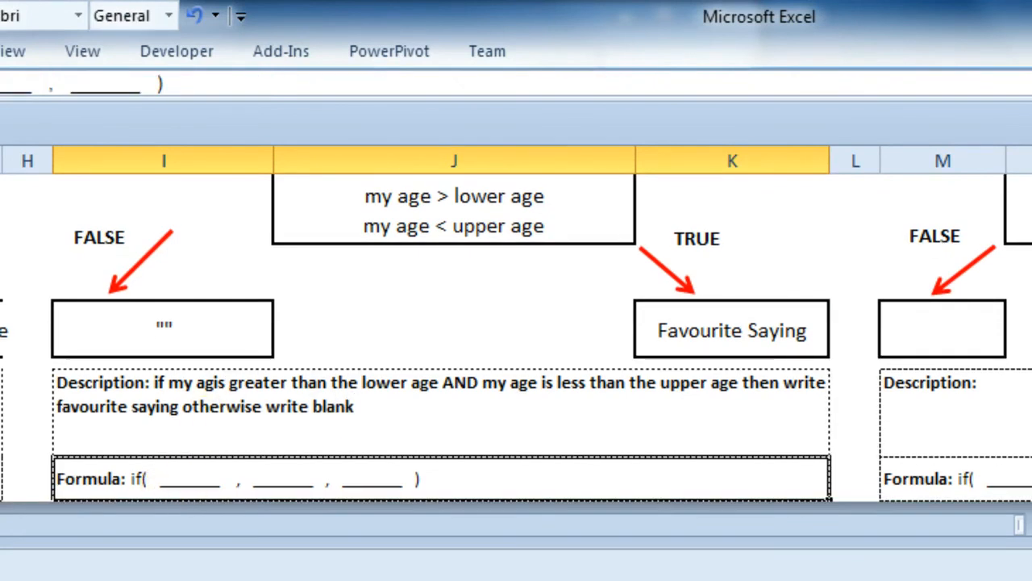
Replace the first blank of the if( ) formula template in columns I:K with "and(my age > lower age, my age <upper age)".
{"action": "double_click", "coordinate": [179, 478]}
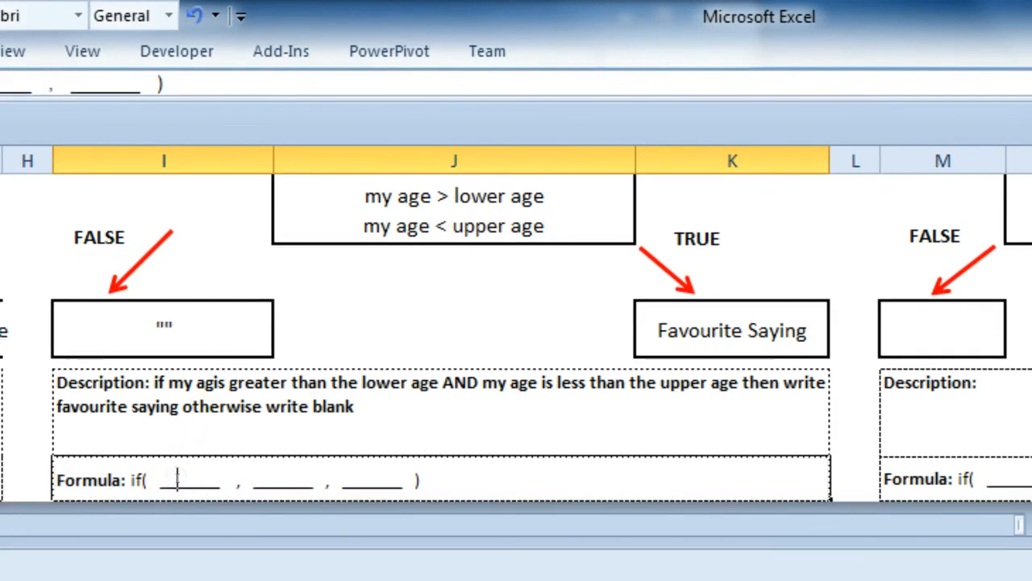
{"action": "double_click", "coordinate": [176, 477]}
{"action": "type", "text": "and"}
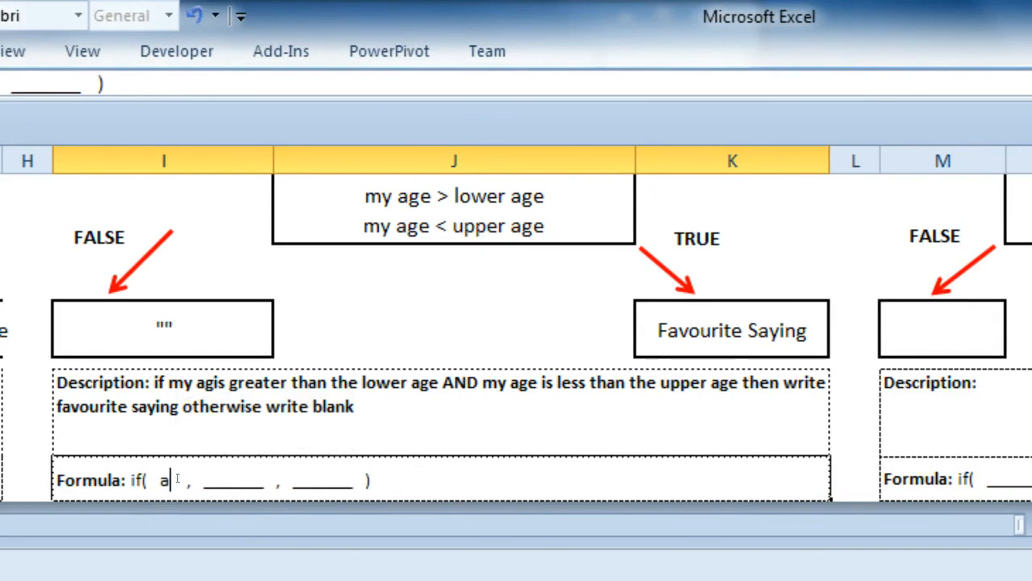
{"action": "type", "text": "( "}
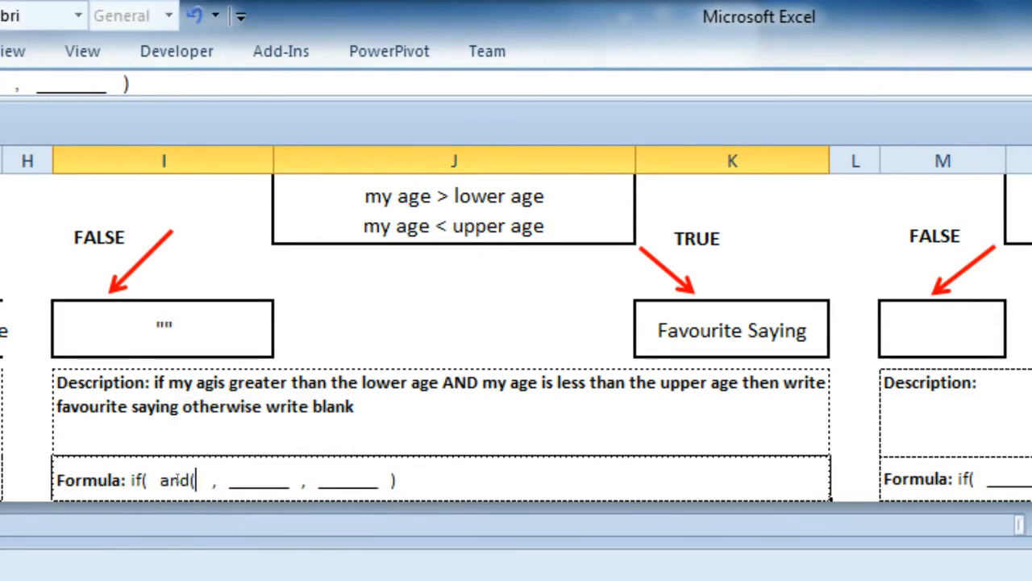
{"action": "type", "text": "my age"}
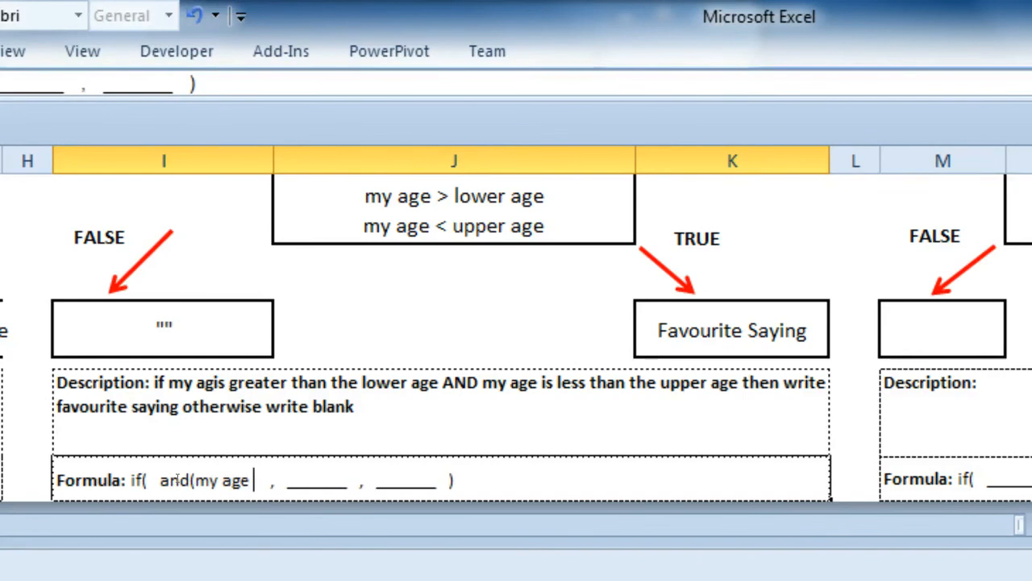
{"action": "type", "text": " > lower a"}
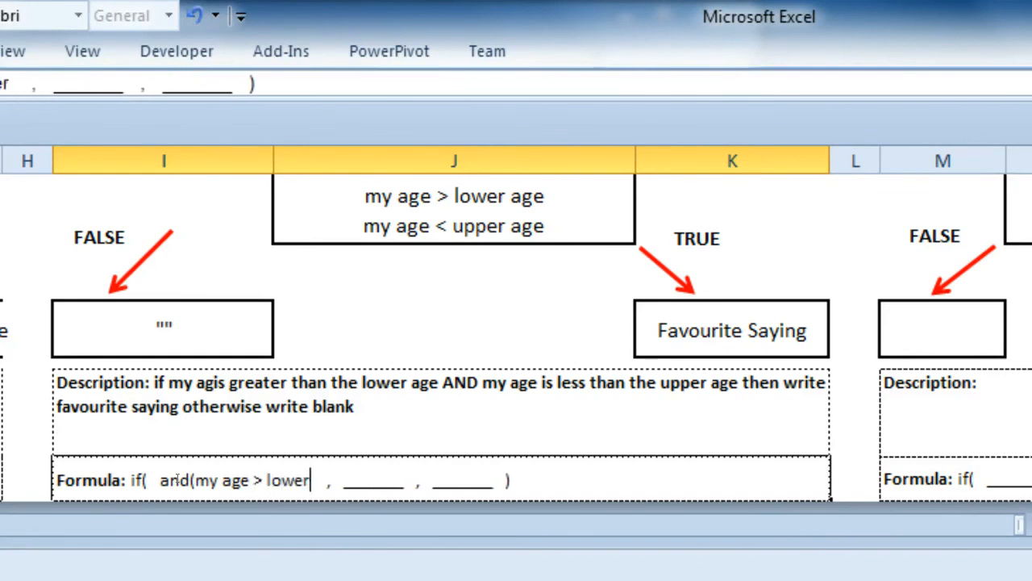
{"action": "type", "text": "ge,"}
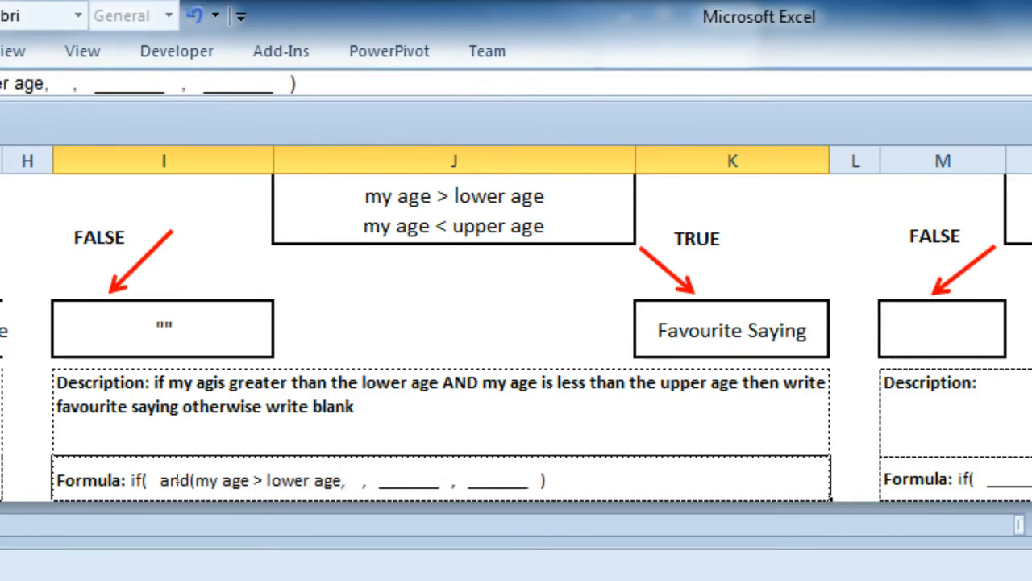
{"action": "type", "text": " my age "}
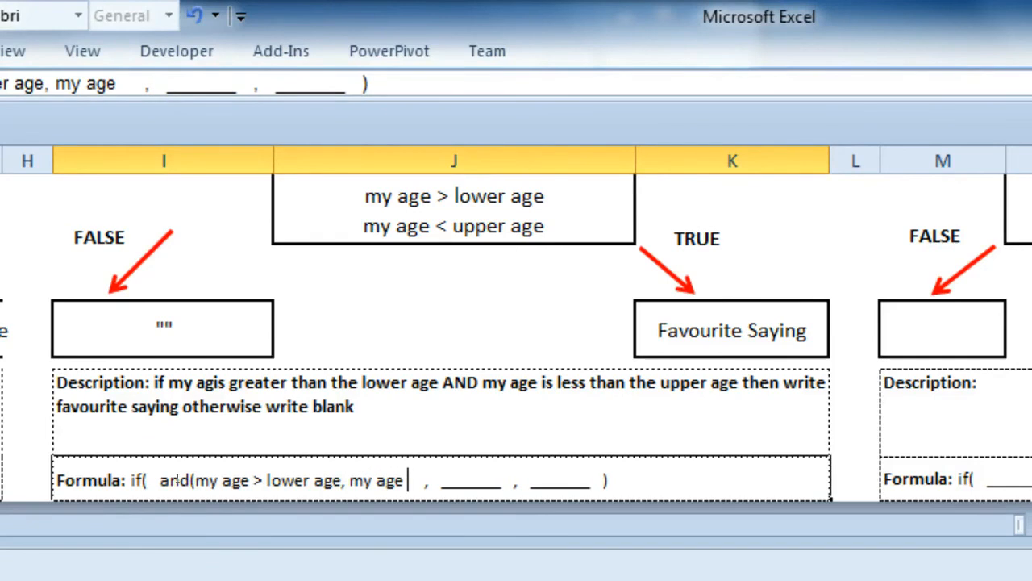
{"action": "type", "text": "<"}
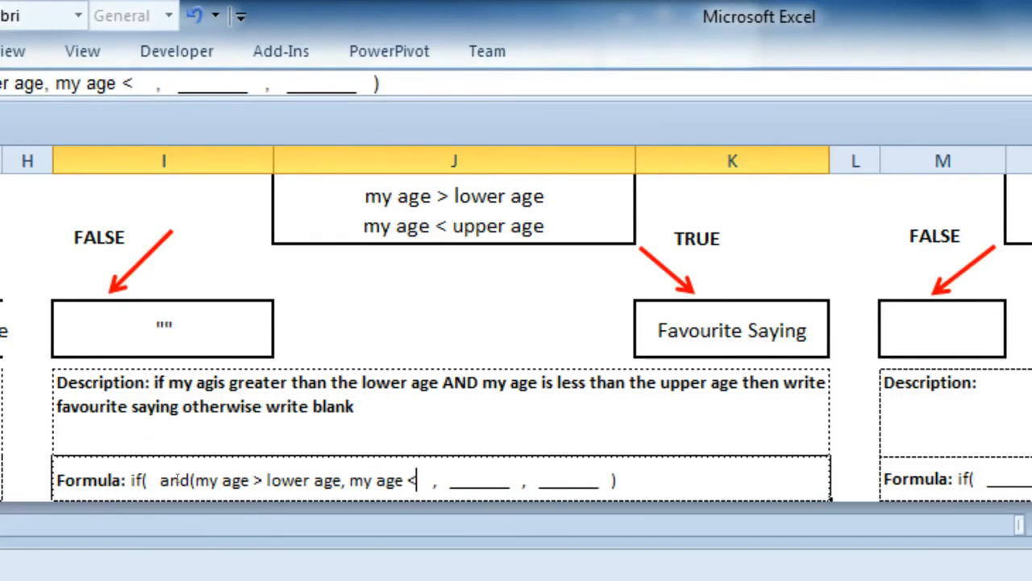
{"action": "type", "text": "upper age"}
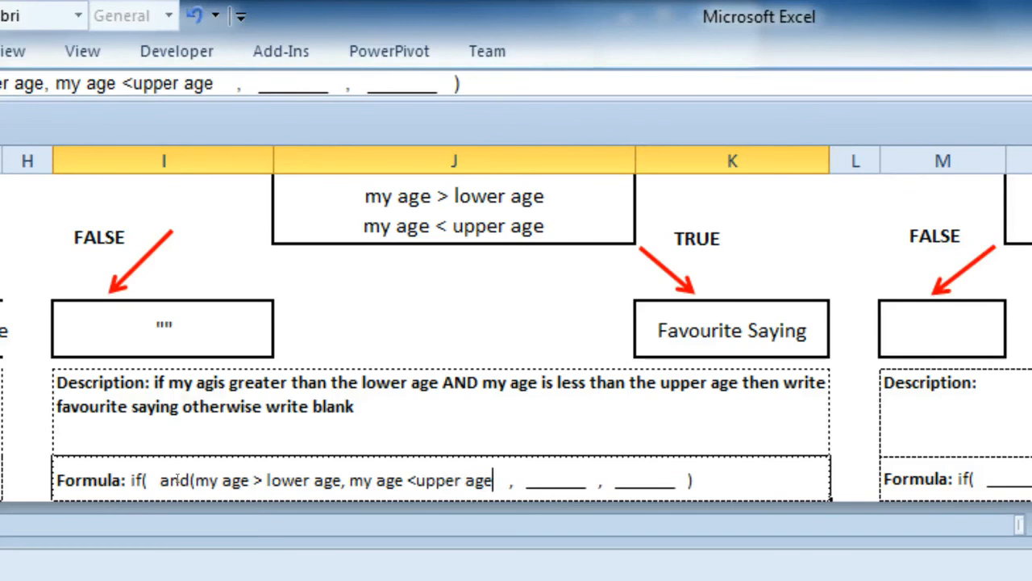
{"action": "type", "text": ")"}
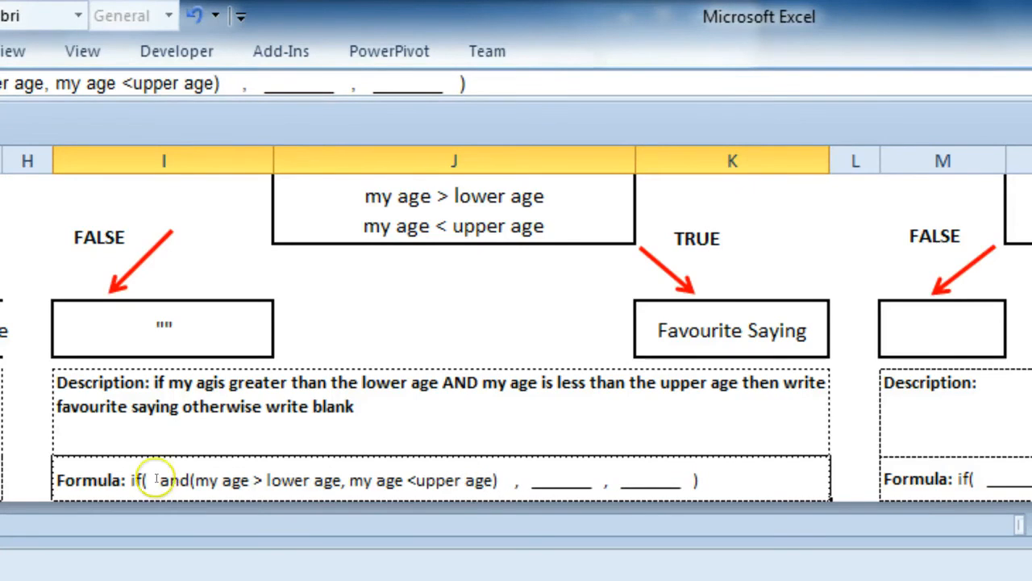
{"action": "left_click_drag", "start_coordinate": [154, 480], "coordinate": [519, 480]}
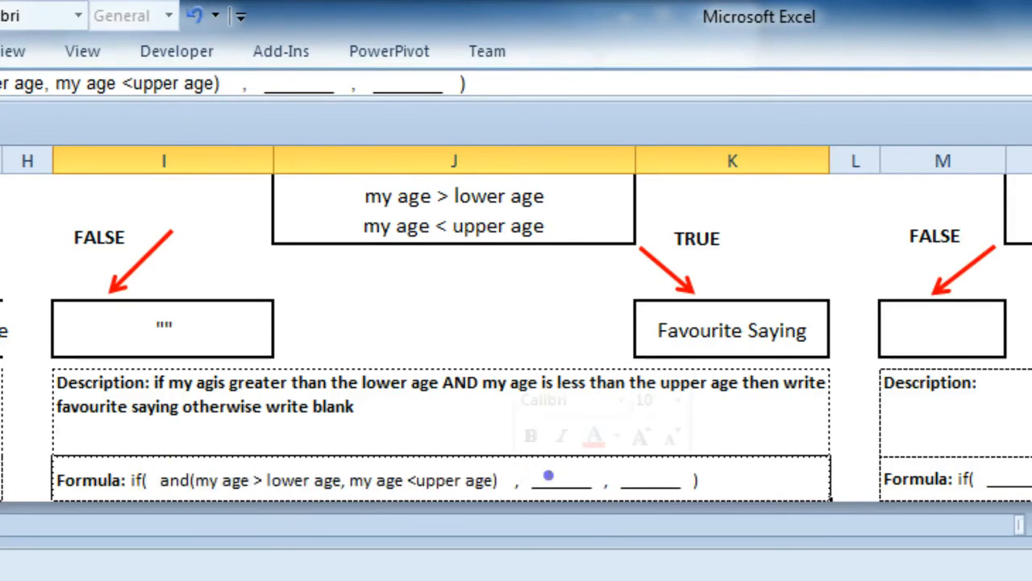
Fill the formula template's second blank with "favourite saying" and its third blank with "".
{"action": "double_click", "coordinate": [549, 476]}
{"action": "type", "text": "favourite sayi"}
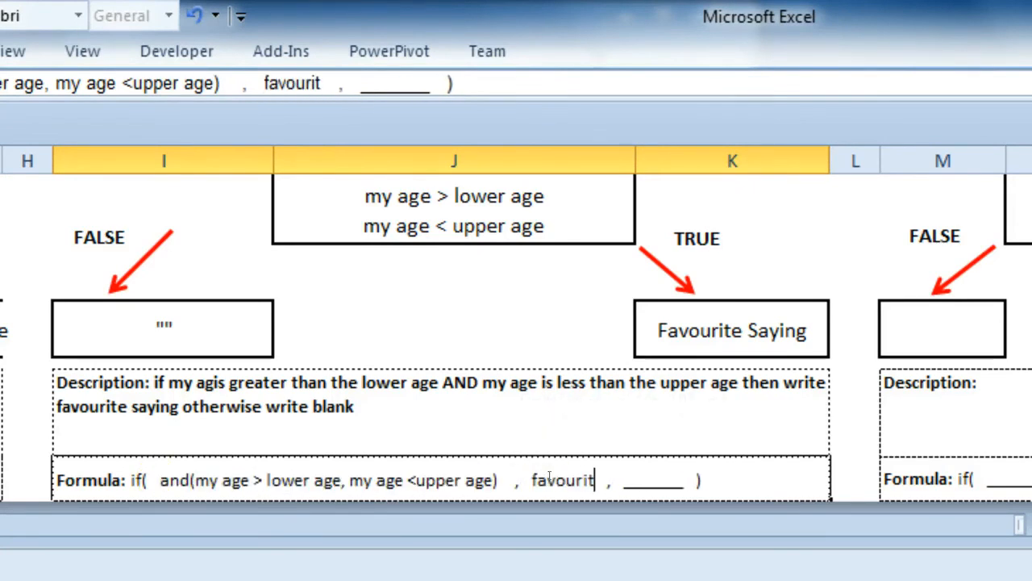
{"action": "type", "text": "ng"}
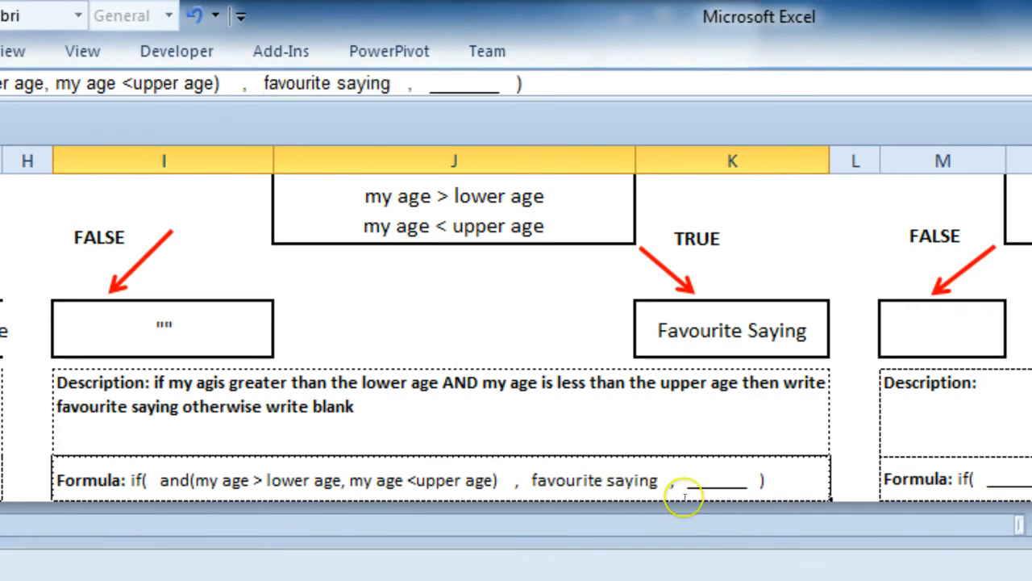
{"action": "double_click", "coordinate": [721, 482]}
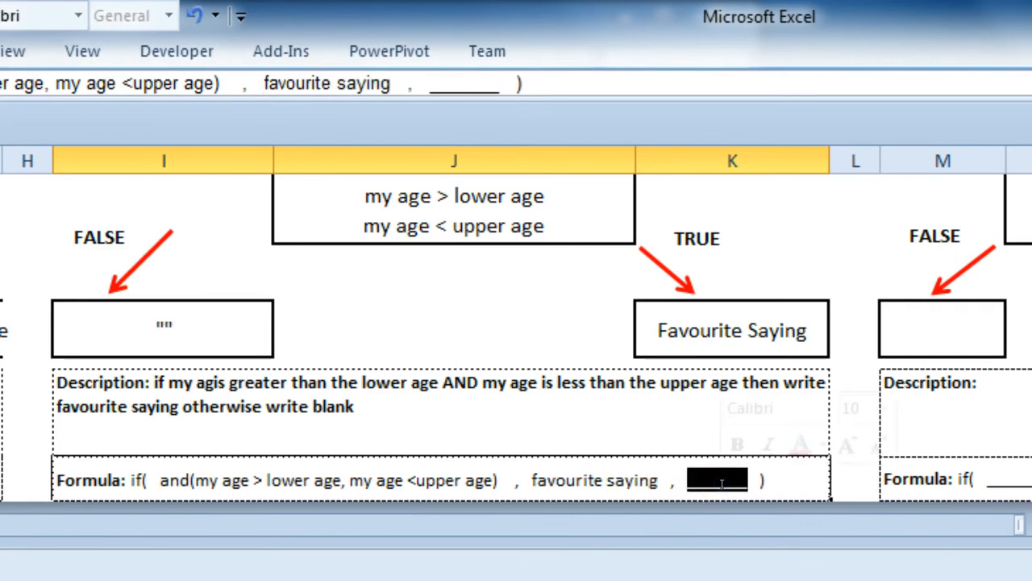
{"action": "type", "text": "\"\""}
{"action": "key", "text": "Return"}
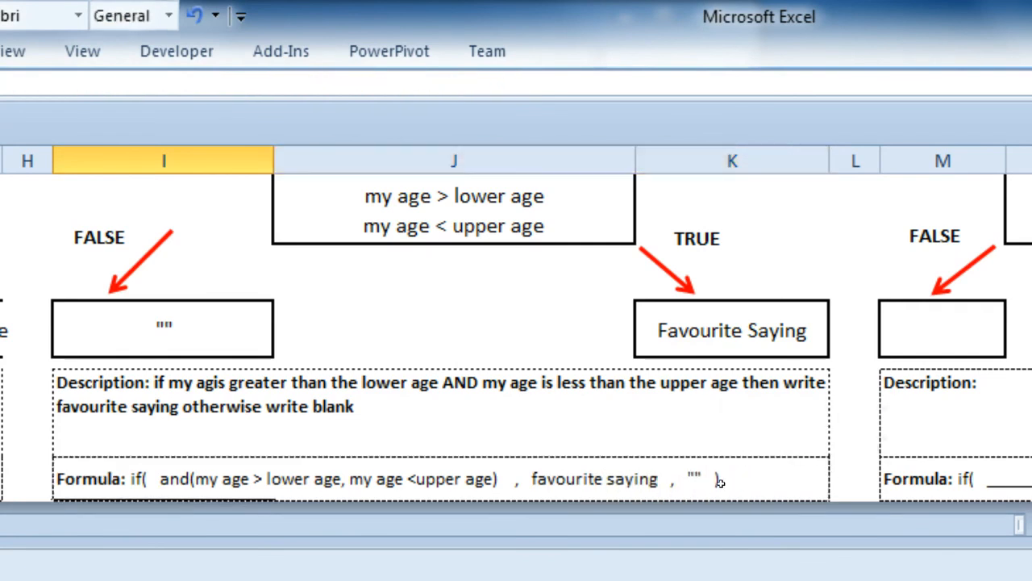
{"action": "key", "text": "alt+d"}
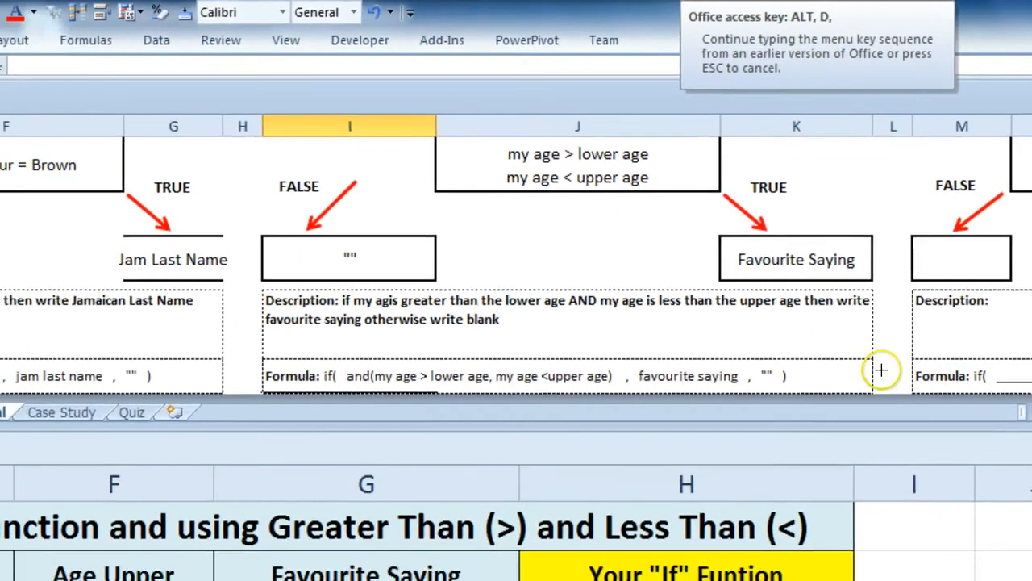
{"action": "mouse_move", "coordinate": [881, 370]}
{"action": "left_mouse_down"}
{"action": "mouse_move", "coordinate": [171, 371]}
{"action": "mouse_move", "coordinate": [944, 385]}
{"action": "mouse_move", "coordinate": [890, 371]}
{"action": "left_mouse_up"}
{"action": "mouse_move", "coordinate": [816, 489]}
{"action": "left_mouse_down"}
{"action": "mouse_move", "coordinate": [669, 487]}
{"action": "mouse_move", "coordinate": [815, 496]}
{"action": "left_mouse_up"}
{"action": "key", "text": "Escape"}
{"action": "key", "text": "Escape"}
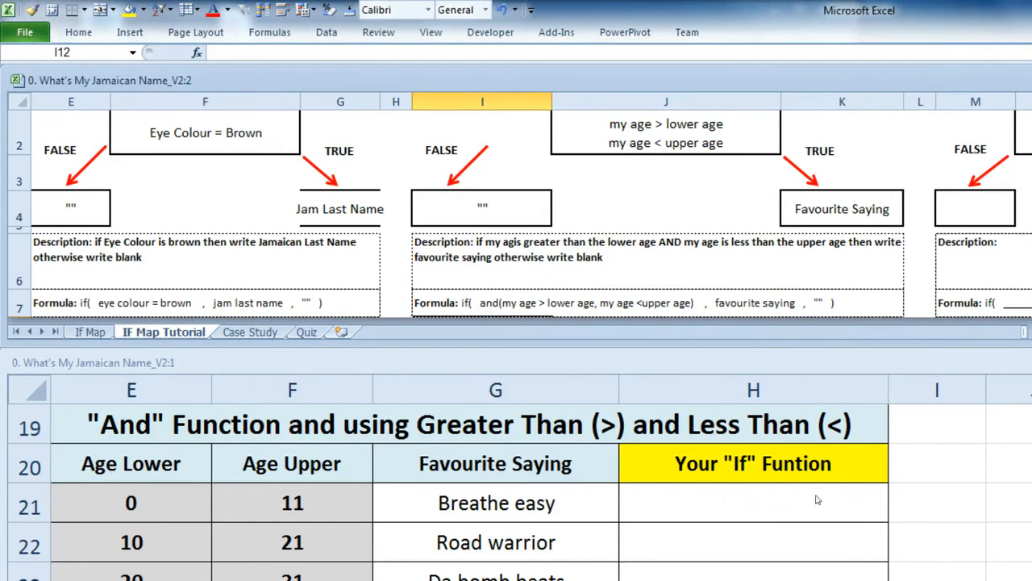
Start a formula in H21 with an IF containing an AND whose first condition is 27 greater than the lower age: =if(and(27>E21.
{"action": "left_click", "coordinate": [731, 500]}
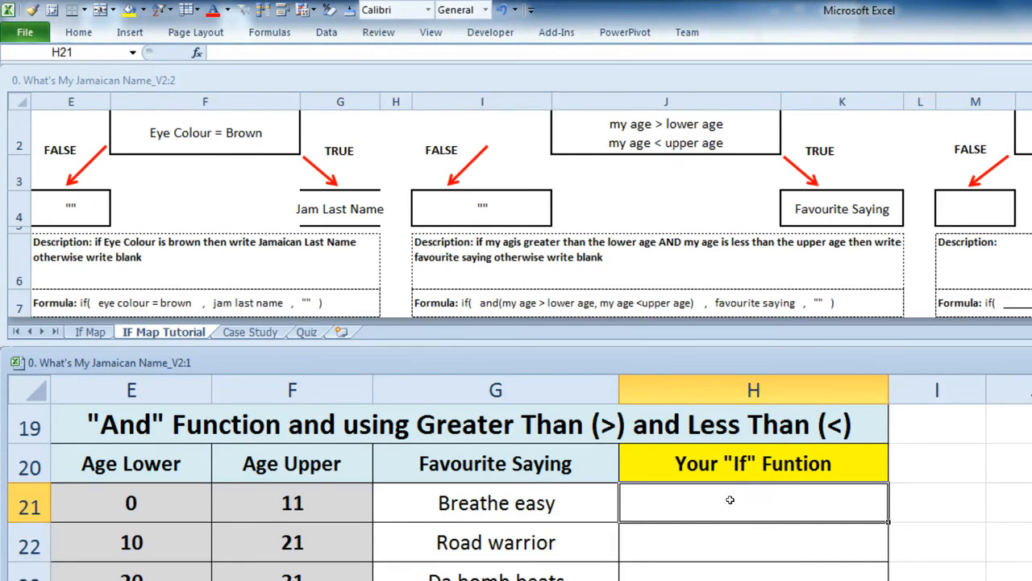
{"action": "type", "text": "="}
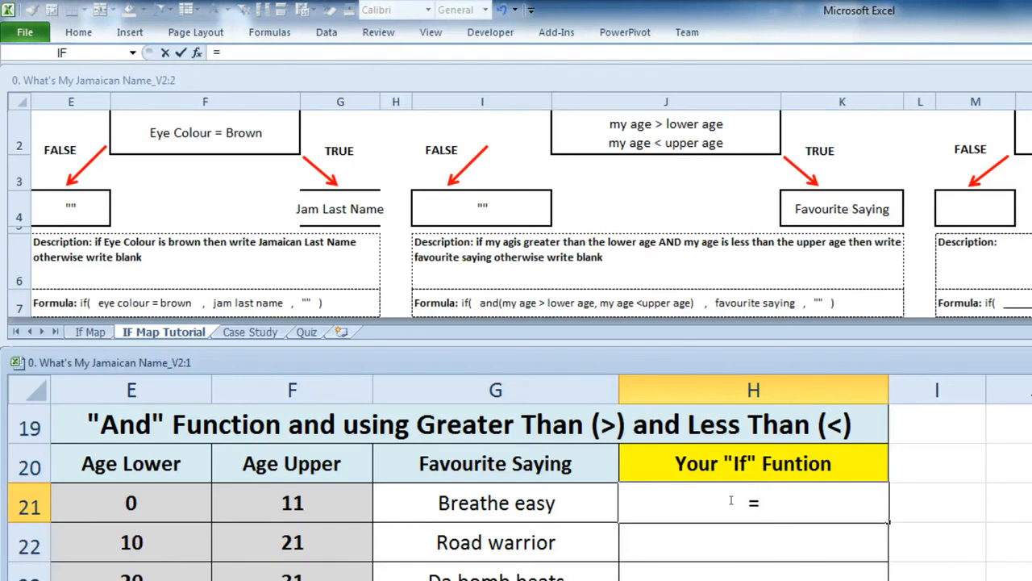
{"action": "type", "text": "if("}
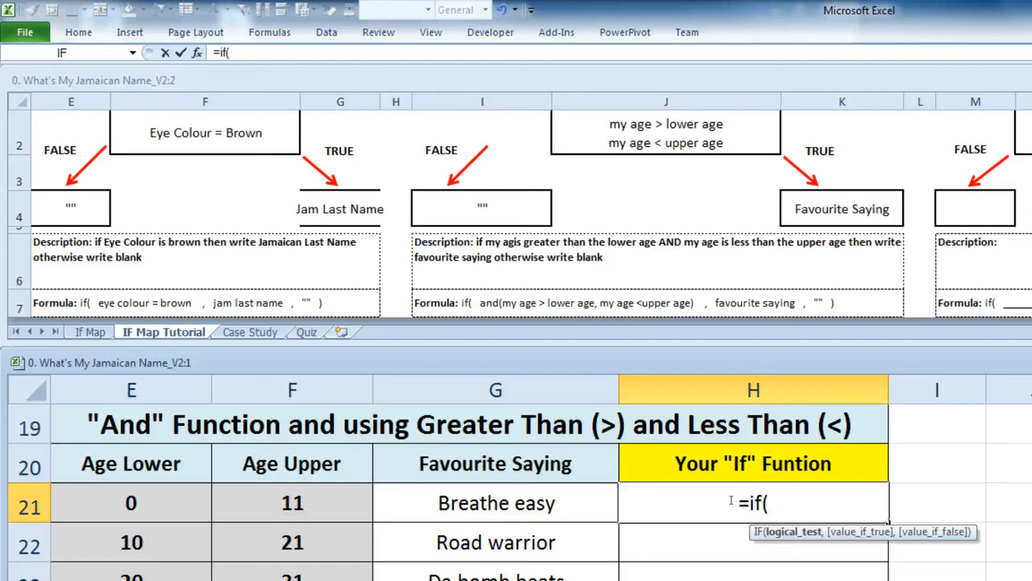
{"action": "type", "text": "and"}
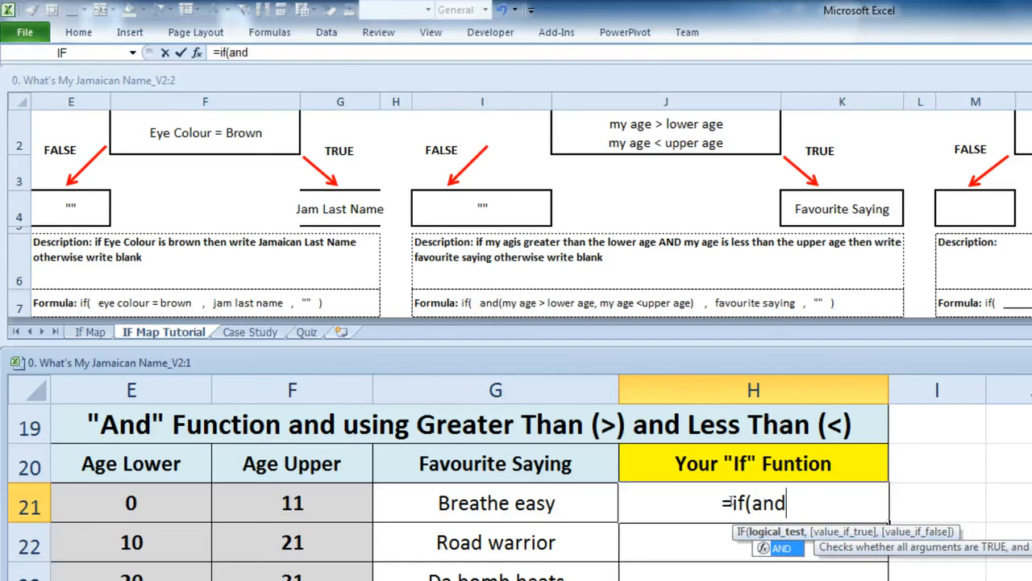
{"action": "type", "text": "("}
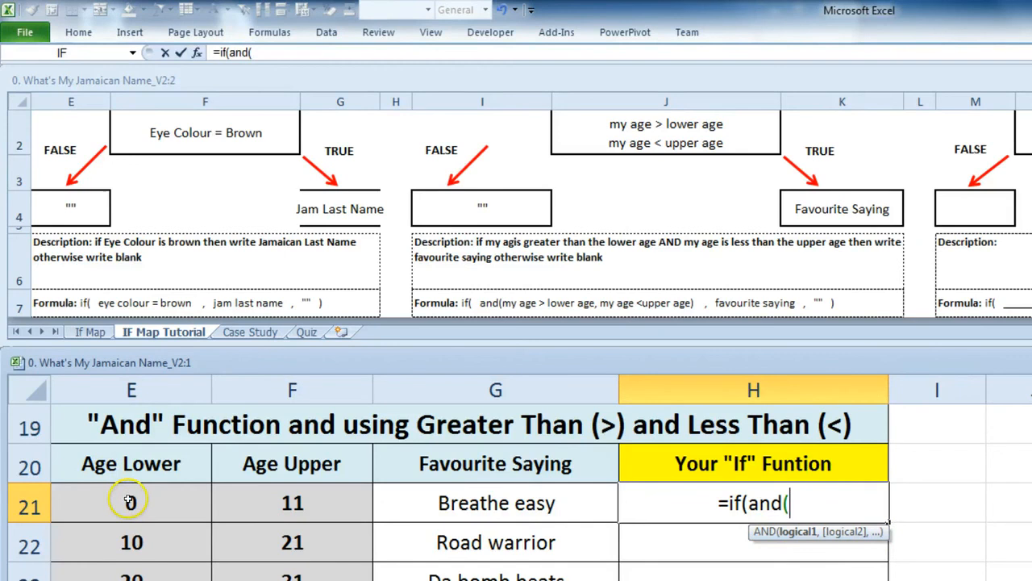
{"action": "type", "text": "27"}
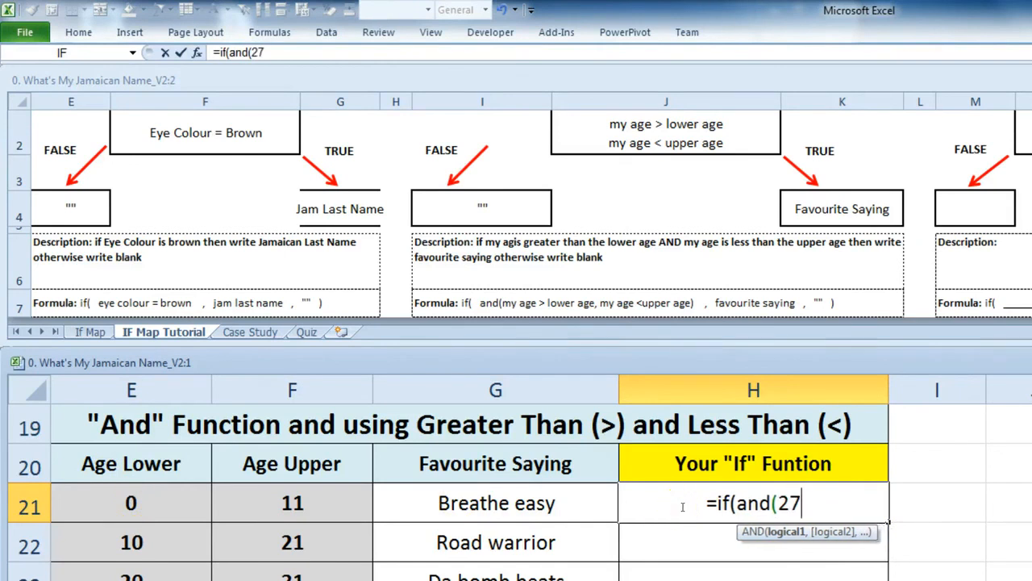
{"action": "type", "text": ">"}
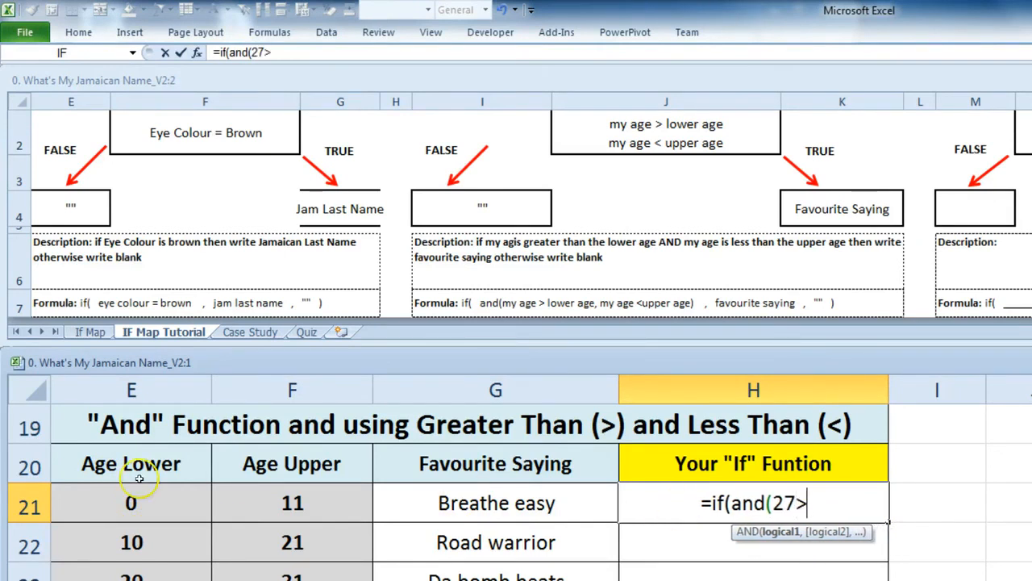
{"action": "left_click", "coordinate": [125, 502]}
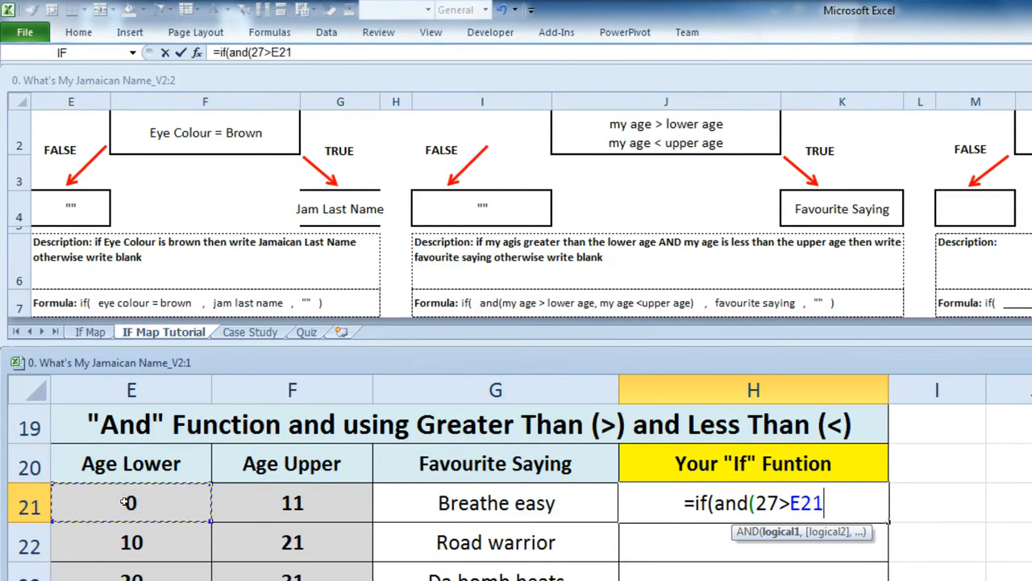
Add 27<F21 as the second AND condition in the H21 formula and close the AND function.
{"action": "type", "text": ","}
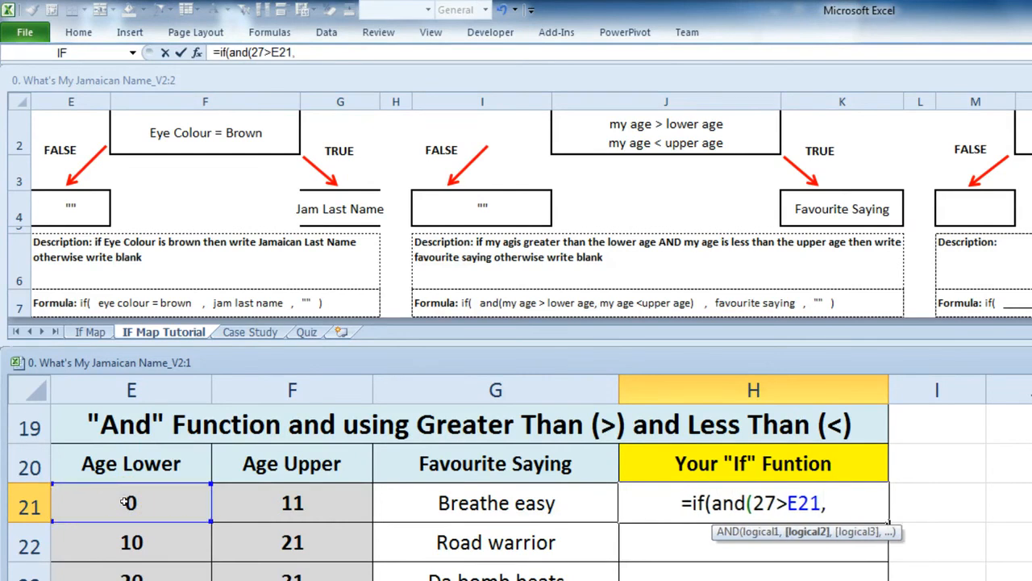
{"action": "type", "text": "27"}
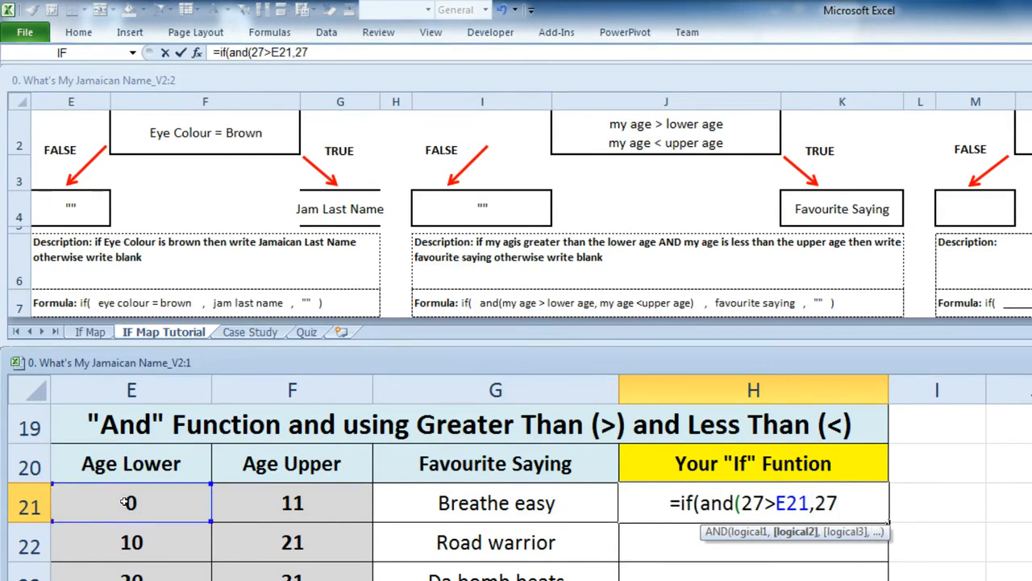
{"action": "type", "text": "<"}
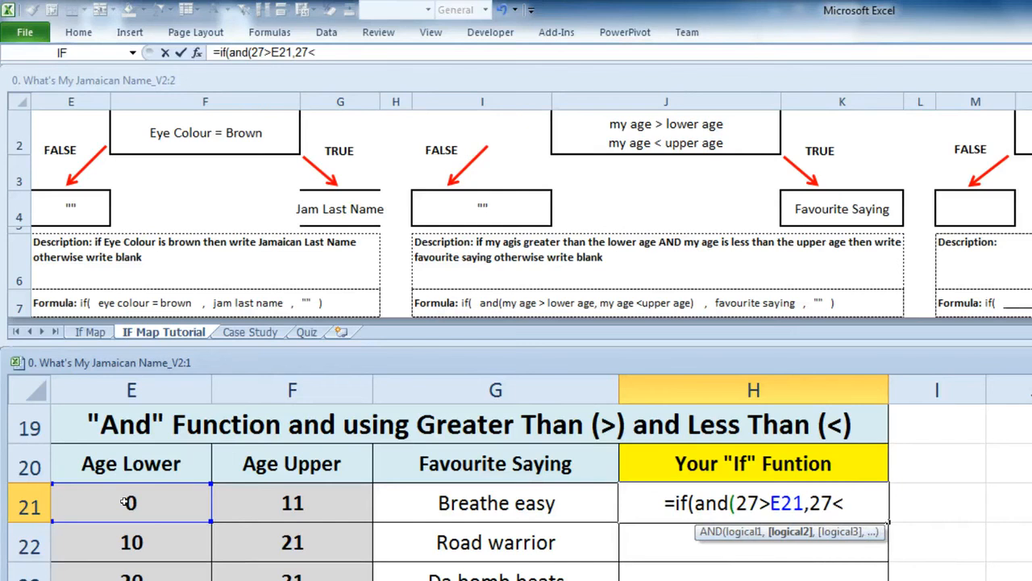
{"action": "left_click", "coordinate": [243, 501]}
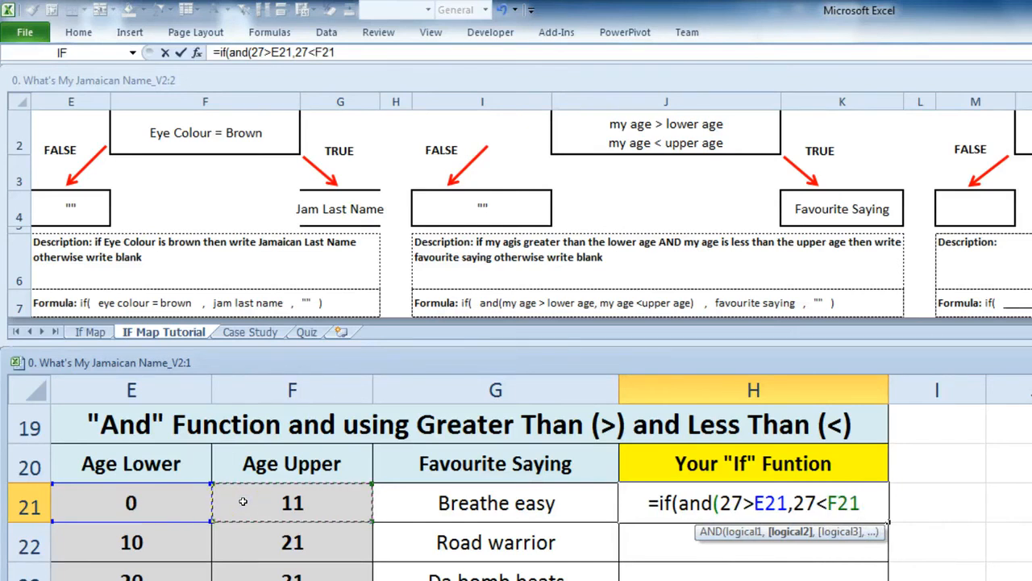
{"action": "type", "text": ")"}
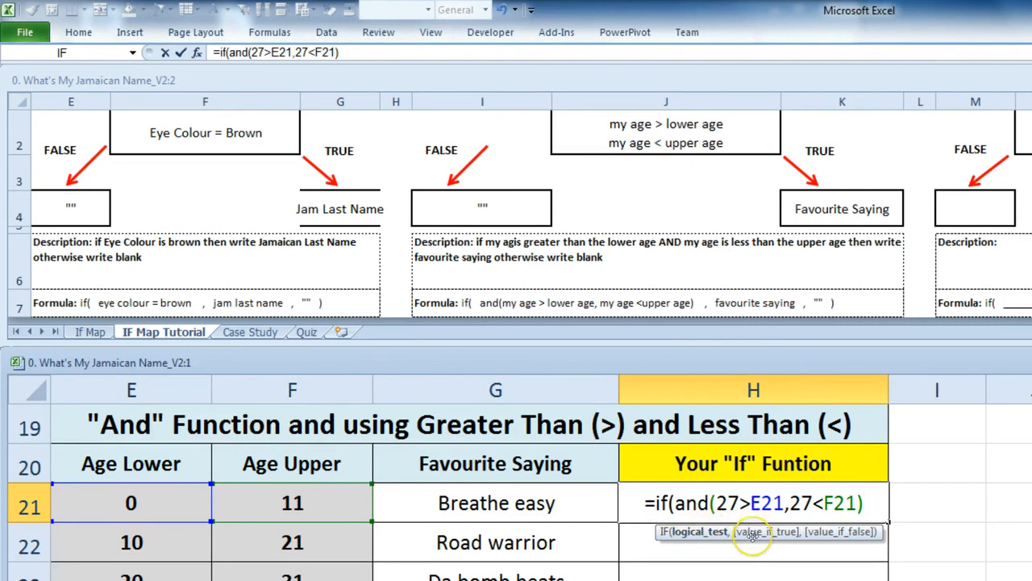
Complete the H21 formula with G21 as the value if true and "" as the value if false, and enter it.
{"action": "type", "text": ","}
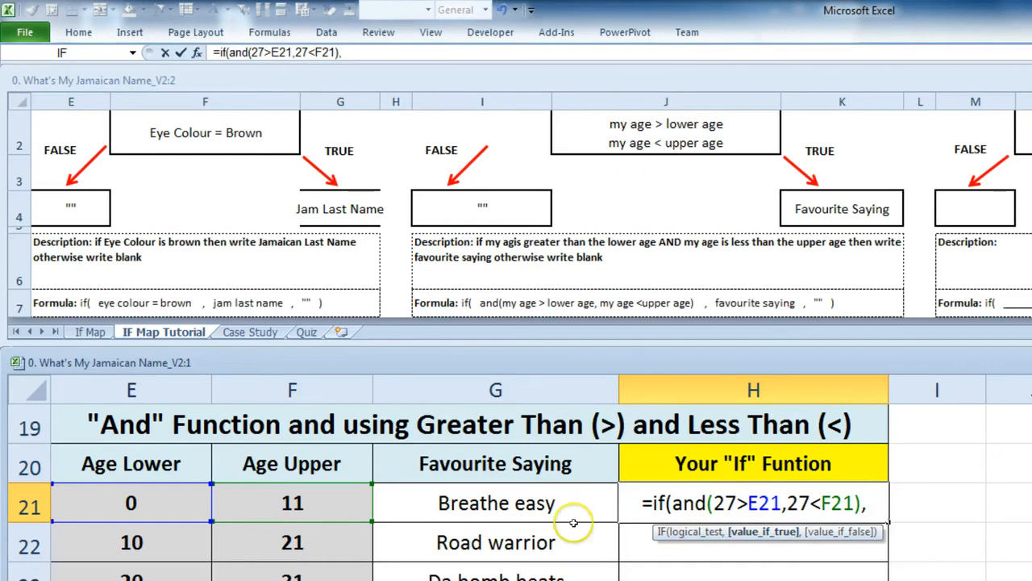
{"action": "left_click", "coordinate": [533, 503]}
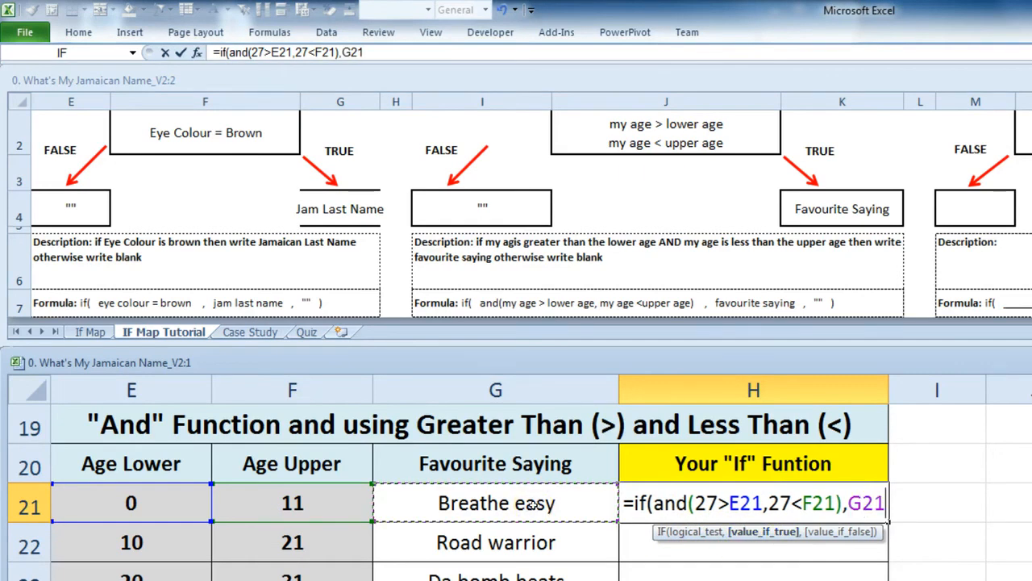
{"action": "type", "text": ","}
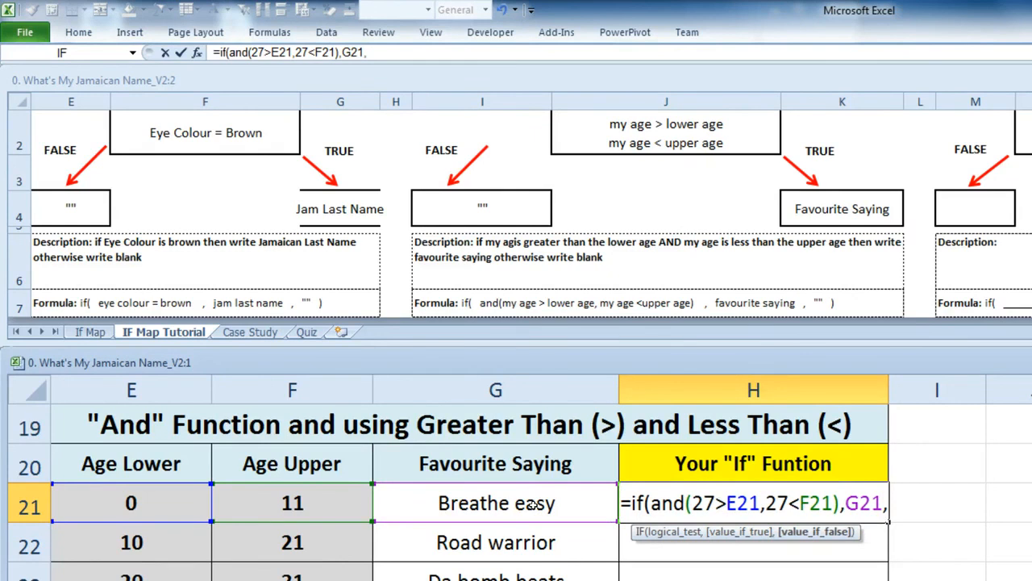
{"action": "type", "text": "\"\""}
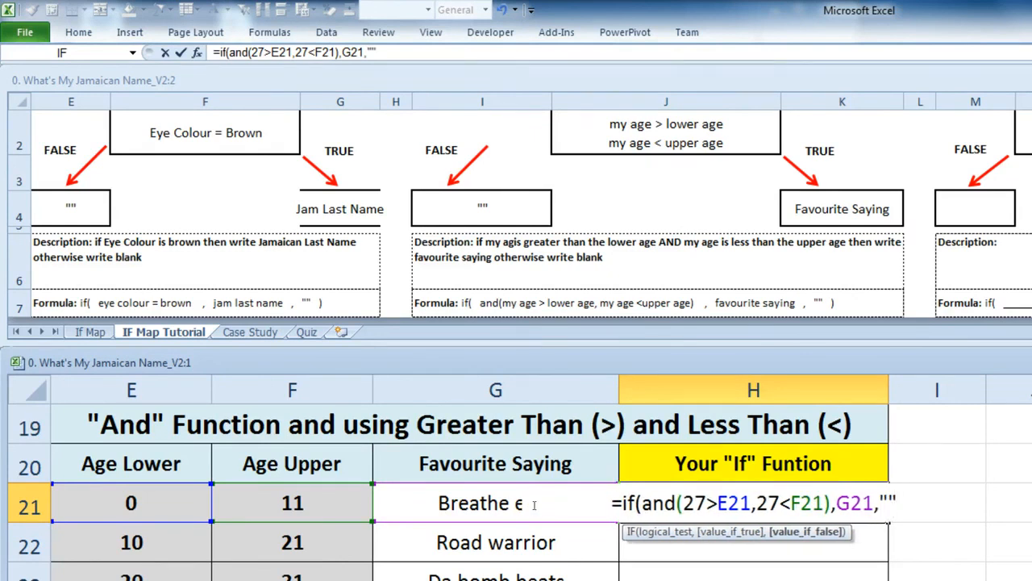
{"action": "type", "text": ")"}
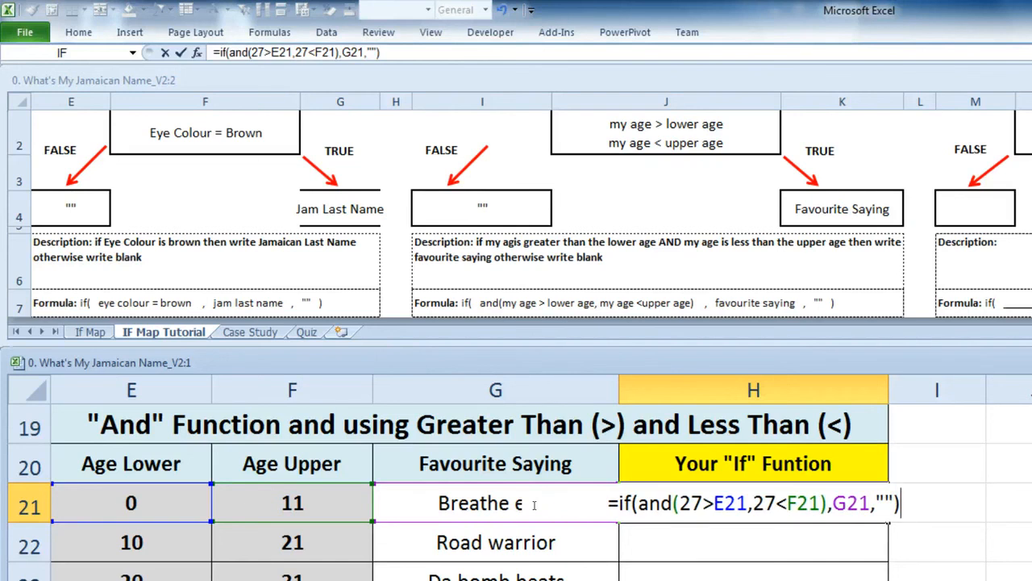
{"action": "key", "text": "Return"}
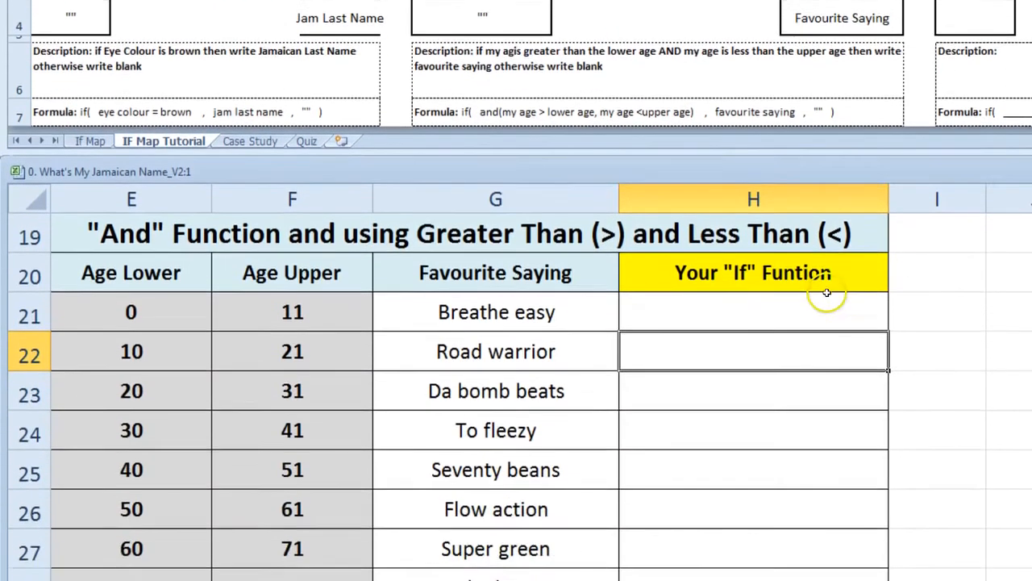
Fill the H21 formula down the "If" function column through H30.
{"action": "left_click", "coordinate": [842, 503]}
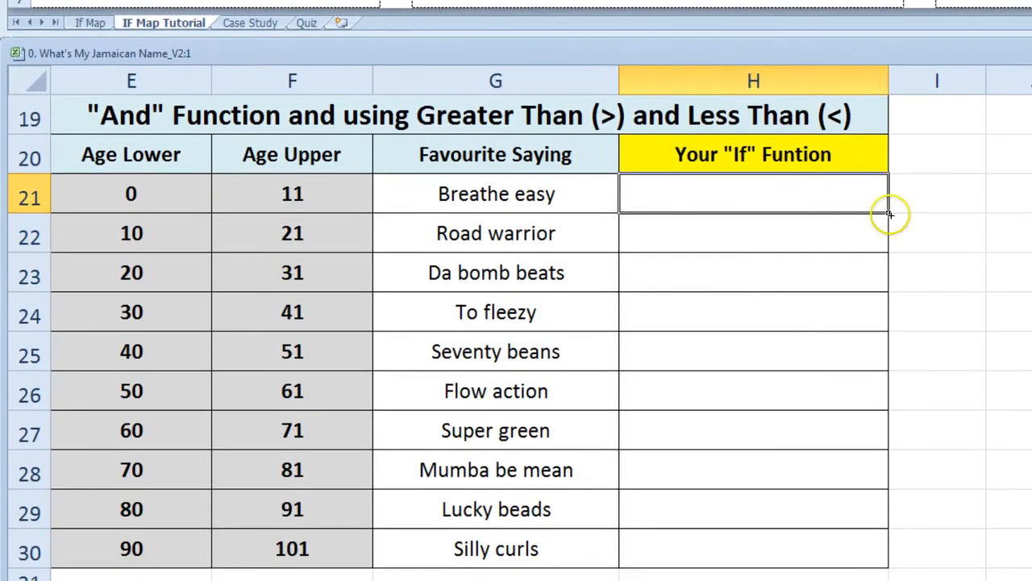
{"action": "left_click_drag", "start_coordinate": [887, 211], "coordinate": [884, 558]}
Inspect the filled formula in H23 against the age limits and saying in row 23, leaving it as is.
{"action": "left_click_drag", "start_coordinate": [138, 272], "coordinate": [672, 273]}
{"action": "double_click", "coordinate": [672, 274]}
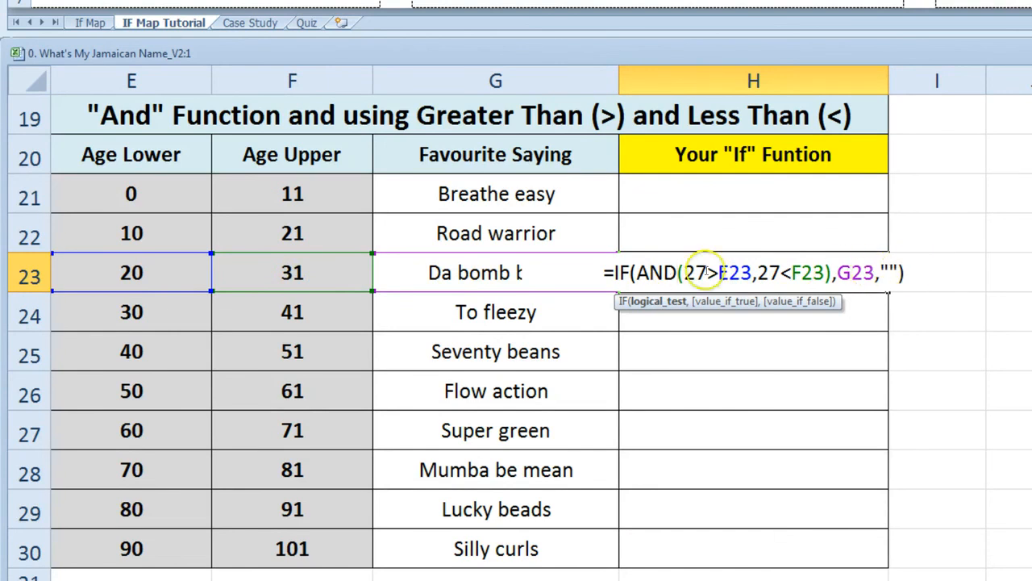
{"action": "key", "text": "ctrl+Return"}
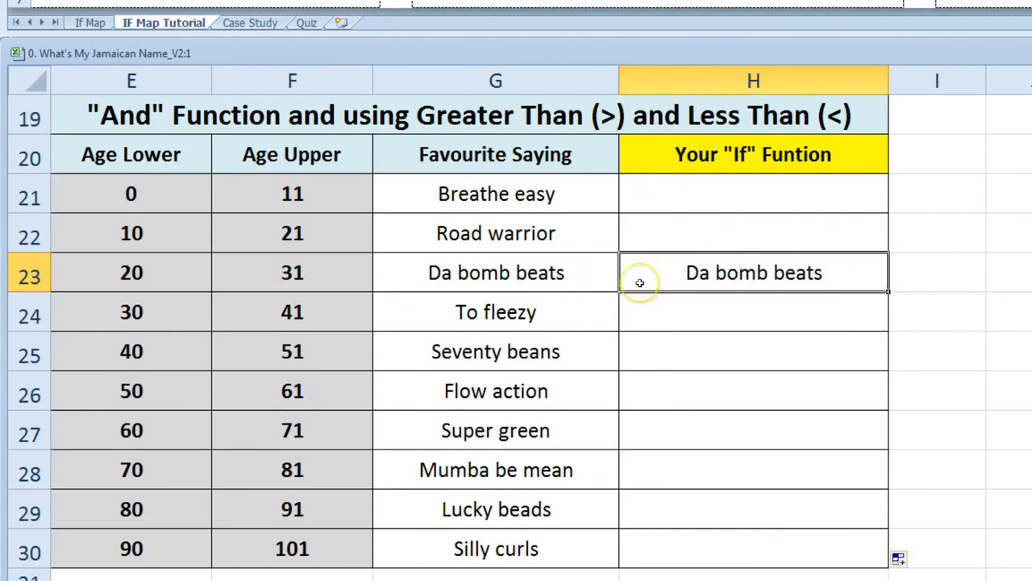